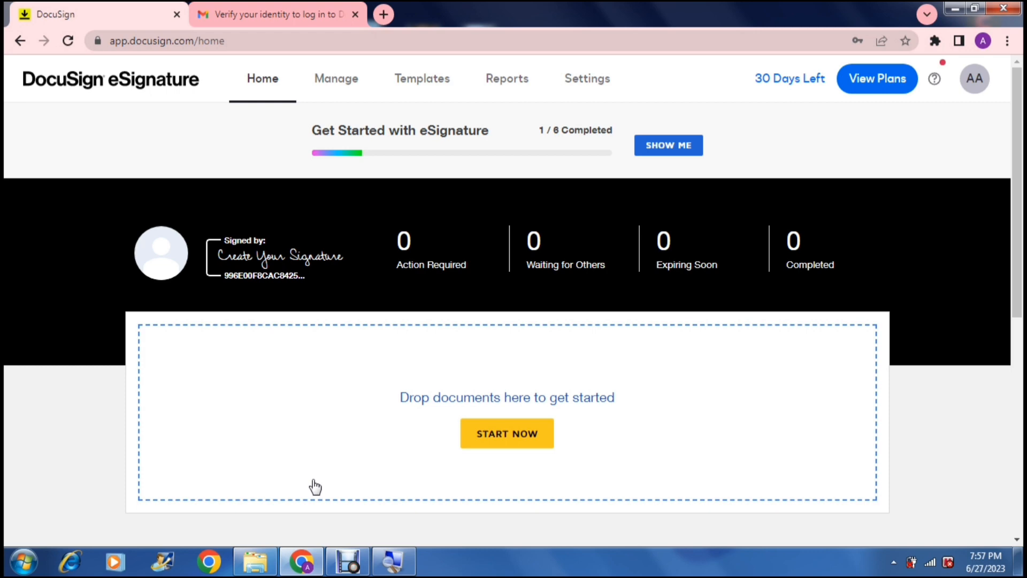
Examine the account's My Profile page, including profile image, name, email and contact information, and close it.
click(194, 154)
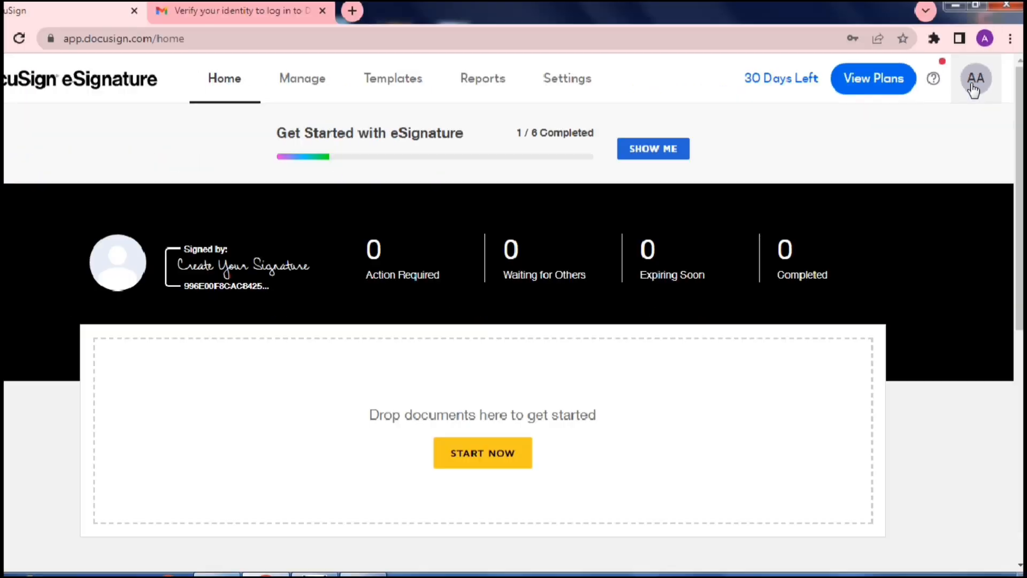
click(974, 88)
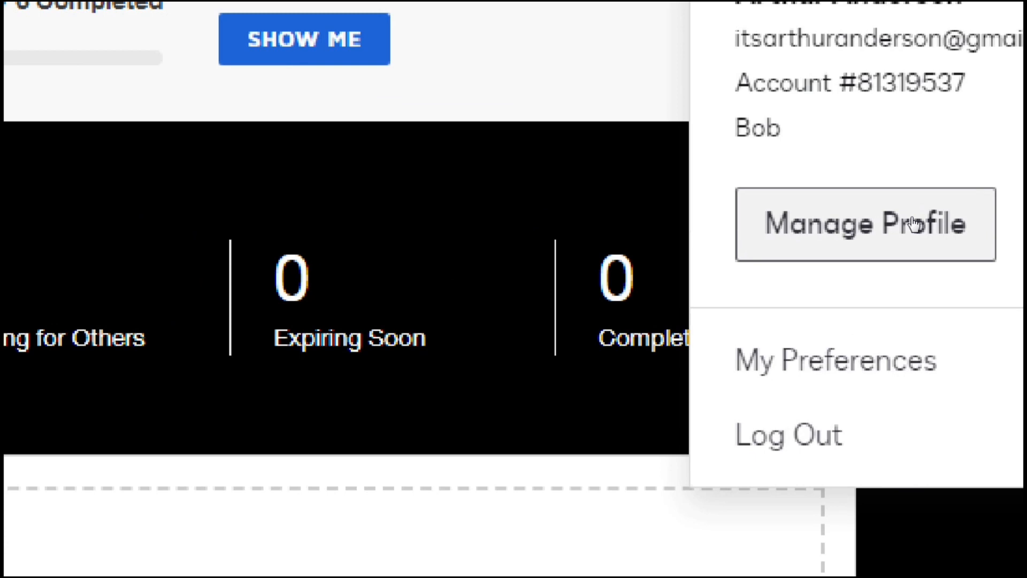
click(914, 223)
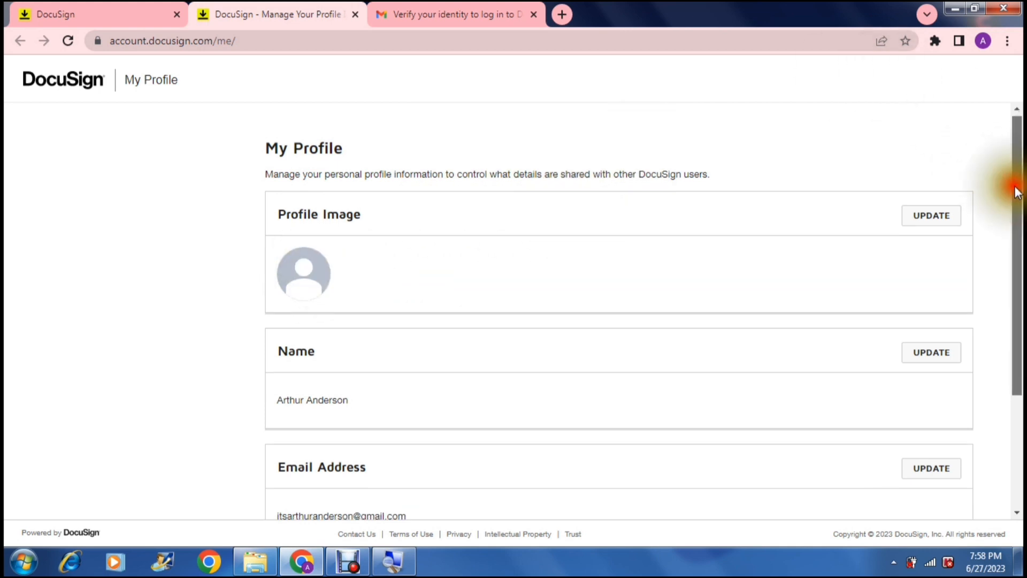
drag(1015, 190, 1011, 337)
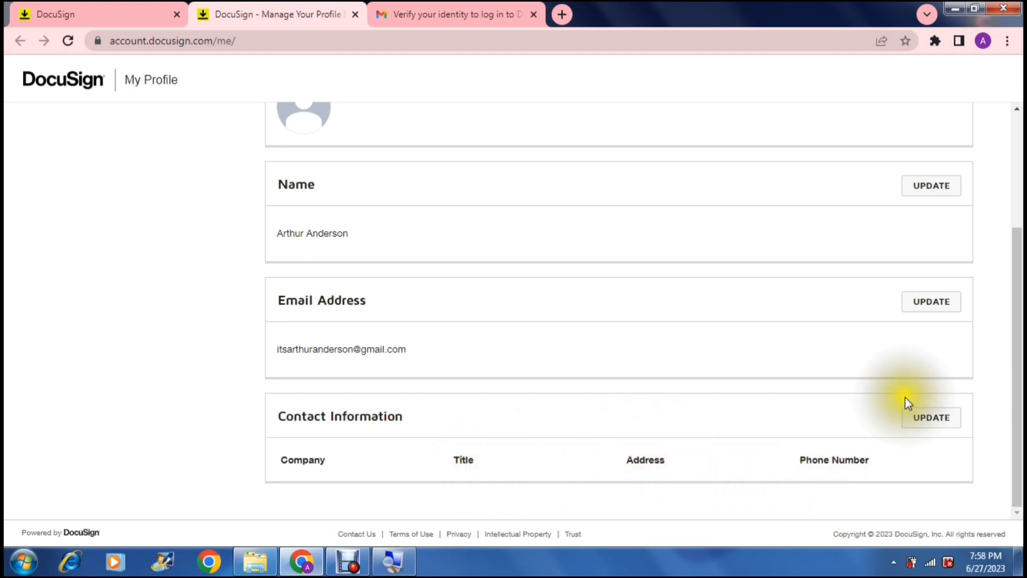
drag(1019, 386, 1011, 64)
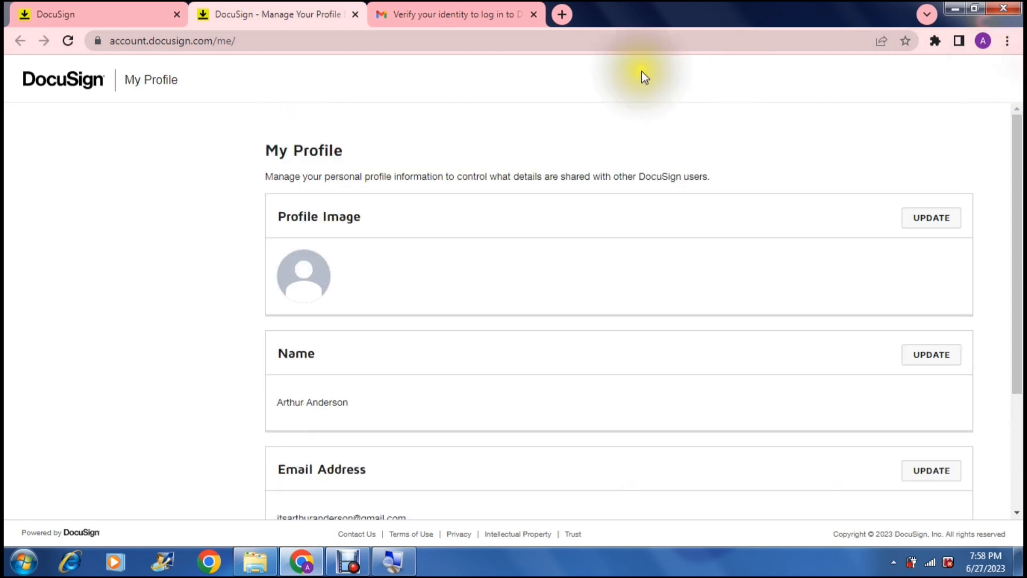
click(354, 15)
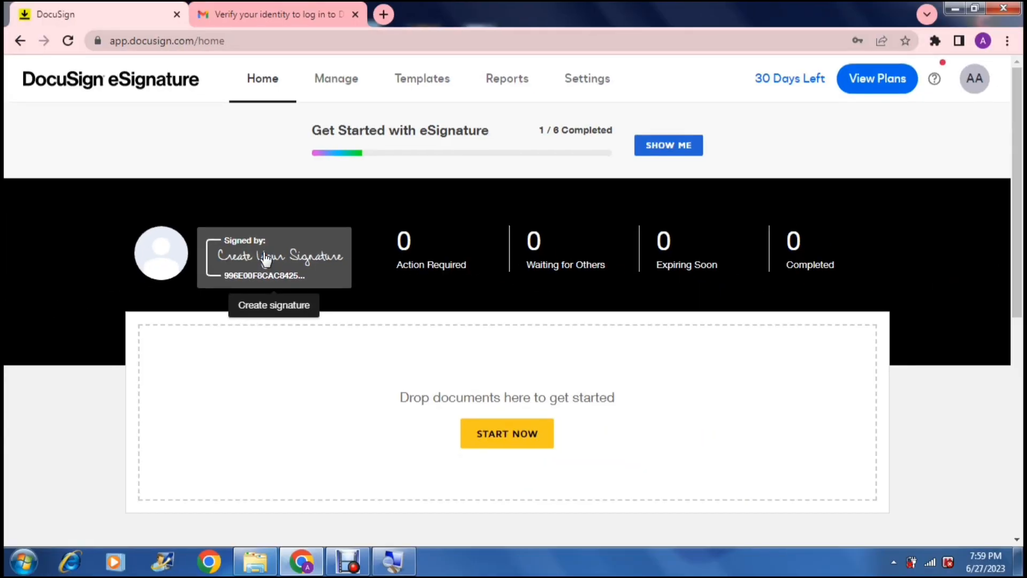
Start creating a signature and select the second preset signature style.
click(266, 259)
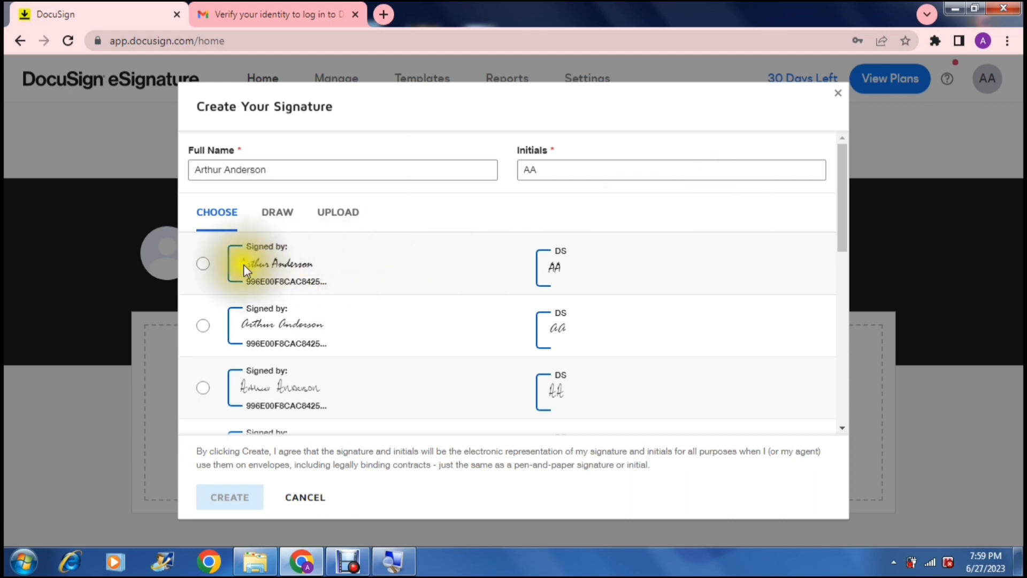
click(205, 264)
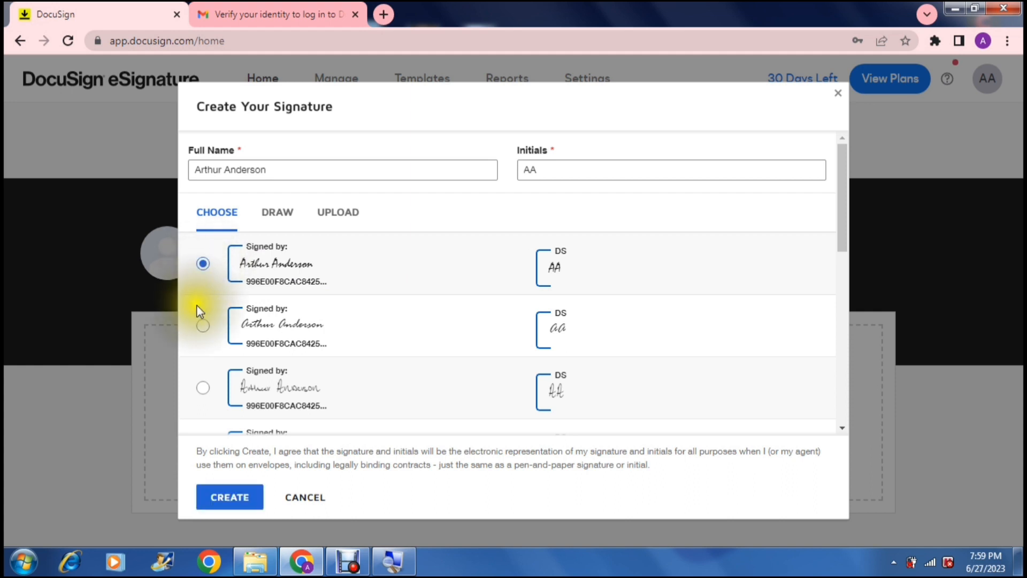
click(202, 326)
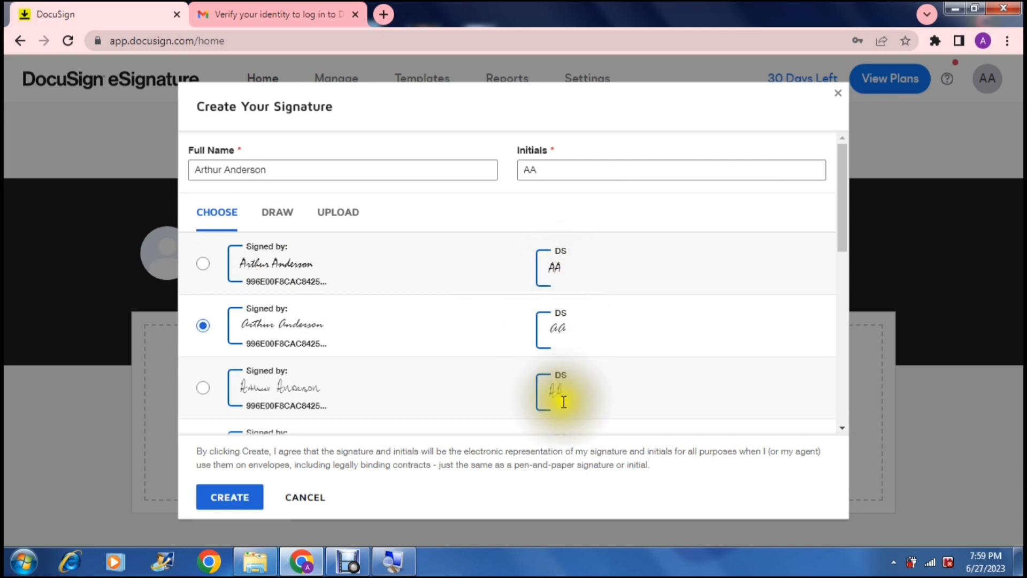
Shorten the first name in the signature's Full Name to its initial followed by a period.
click(273, 175)
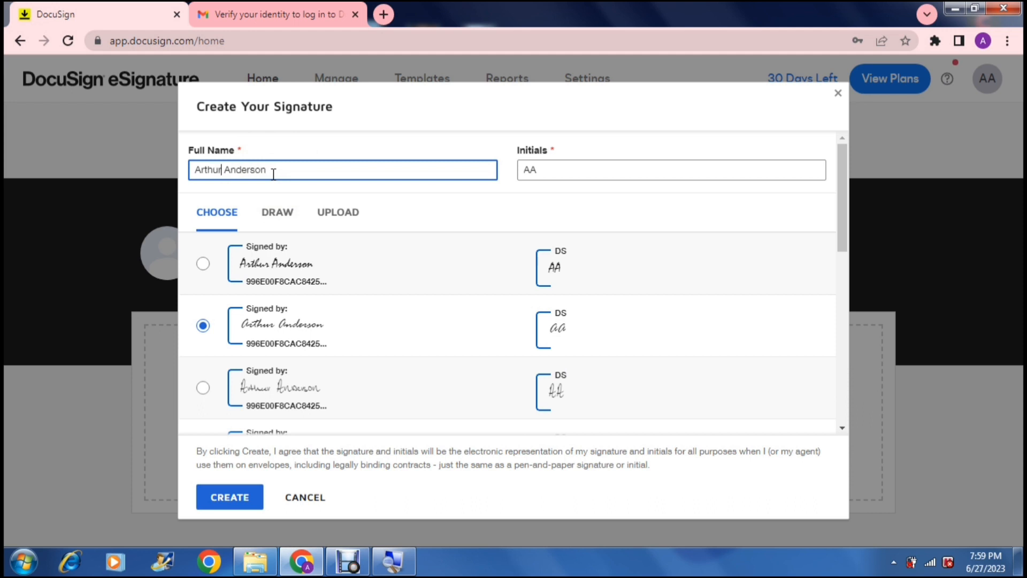
key(BackSpace)
key(BackSpace)
key(BackSpace)
key(BackSpace)
key(BackSpace)
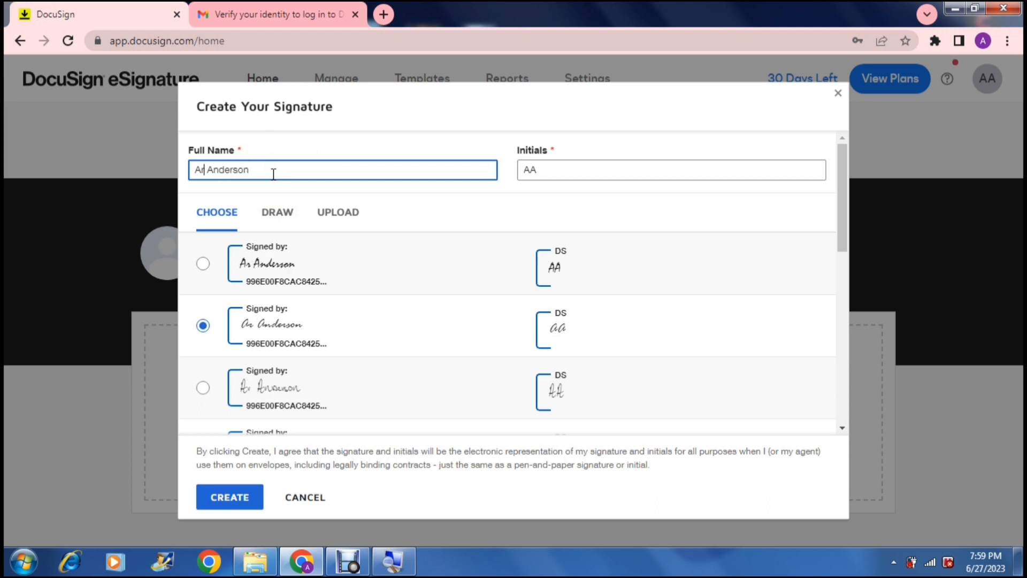
text(.)
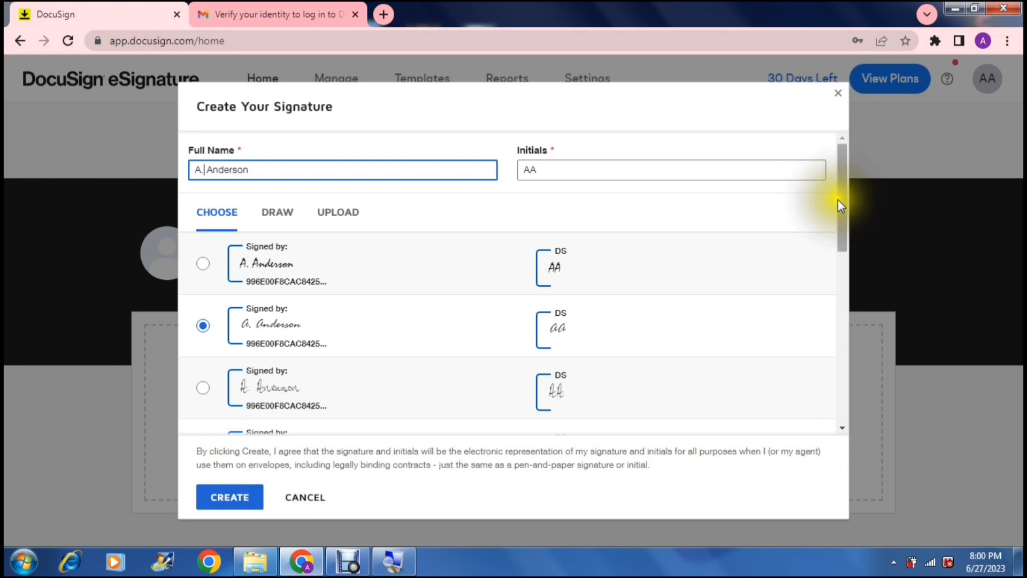
Add a middle initial to the signature's Initials and separate the letters with periods.
click(668, 168)
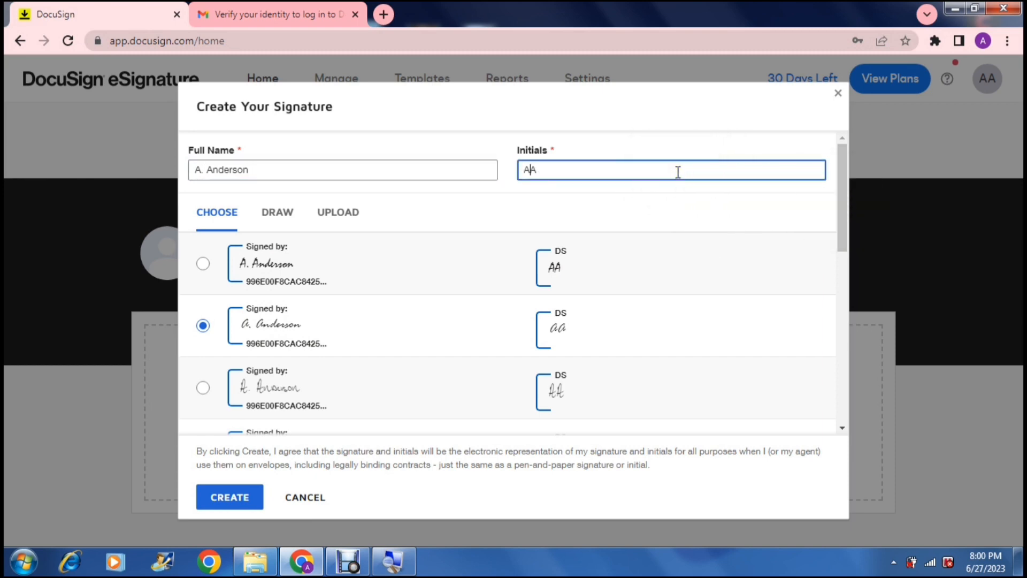
text(J)
text(.)
key(Right)
text(.)
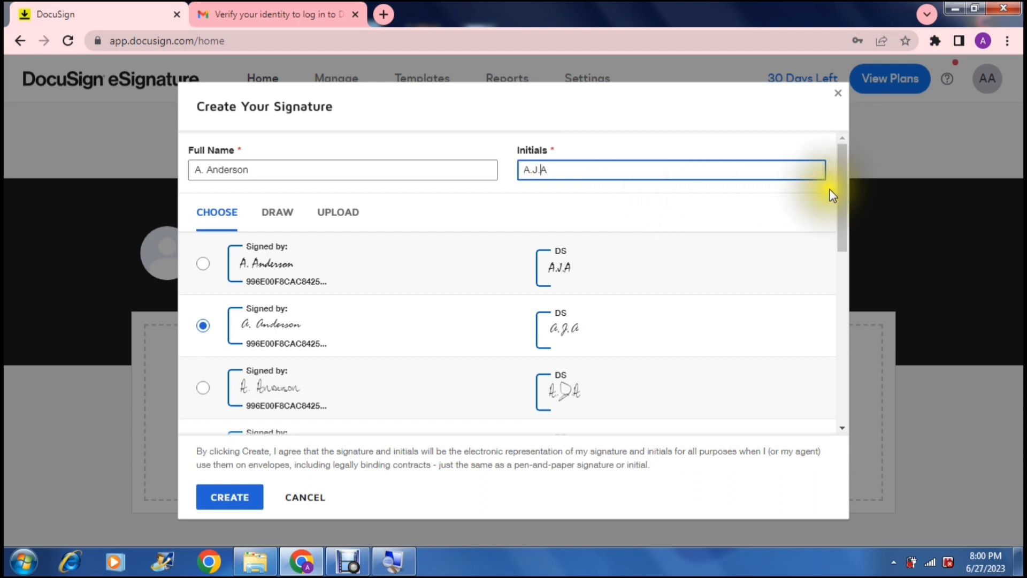
Browse the preset styles, try out two freehand strokes in the signature drawing area, and clear them.
drag(845, 195, 842, 213)
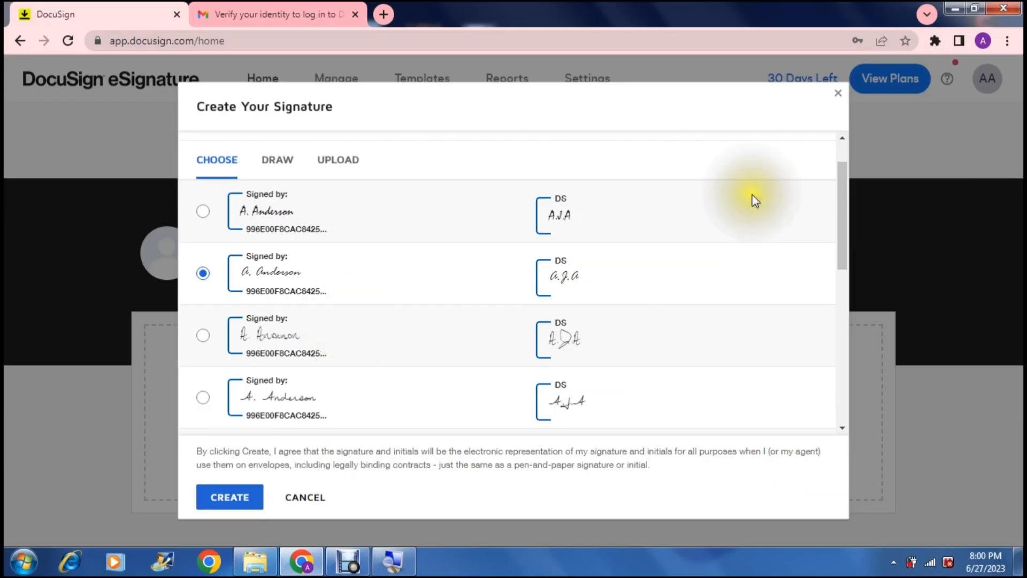
mouse_move(837, 210)
mouse_down()
mouse_move(833, 350)
mouse_move(823, 117)
mouse_up()
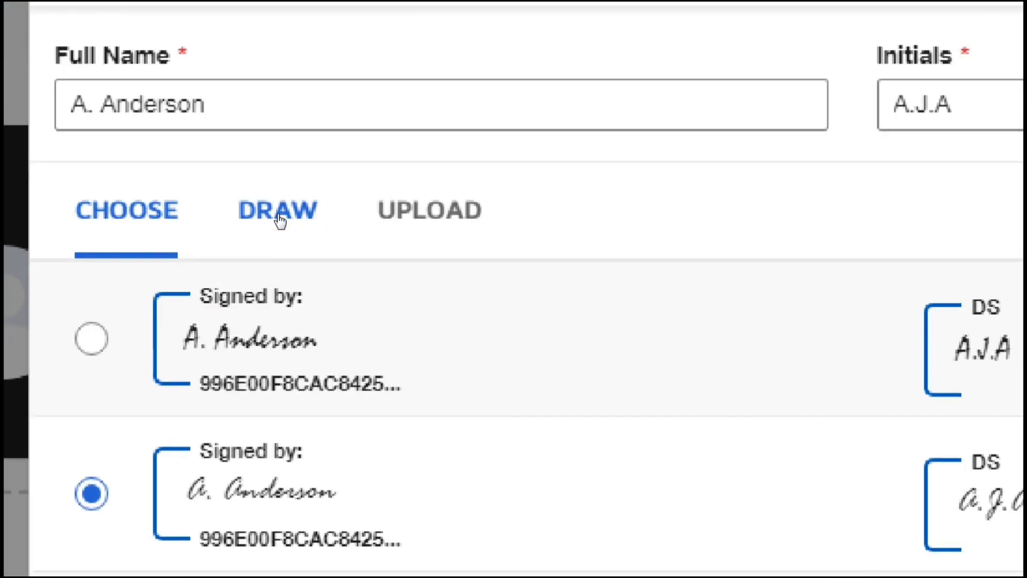
click(280, 220)
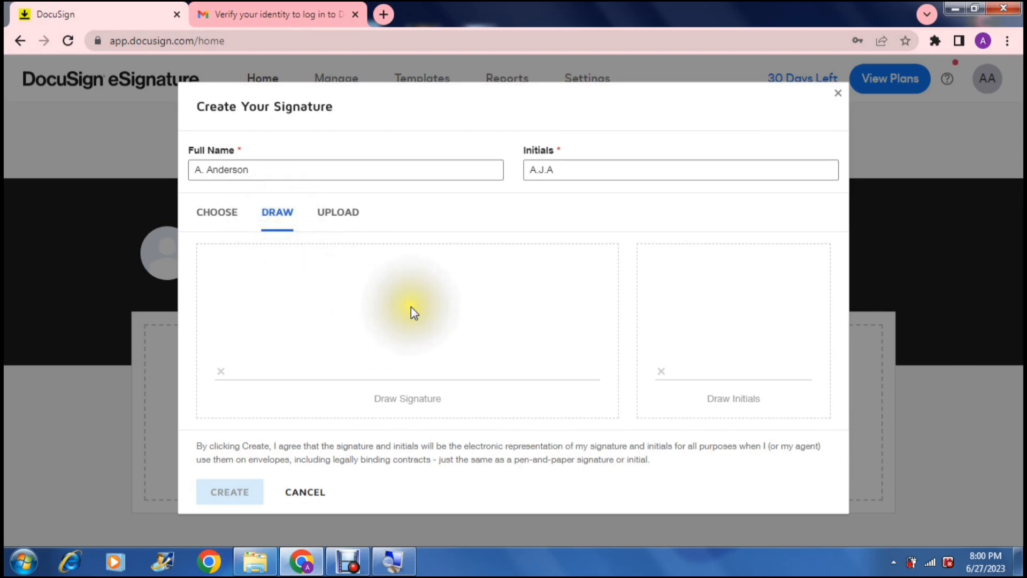
mouse_move(557, 325)
mouse_down()
mouse_move(602, 325)
mouse_move(577, 343)
mouse_up()
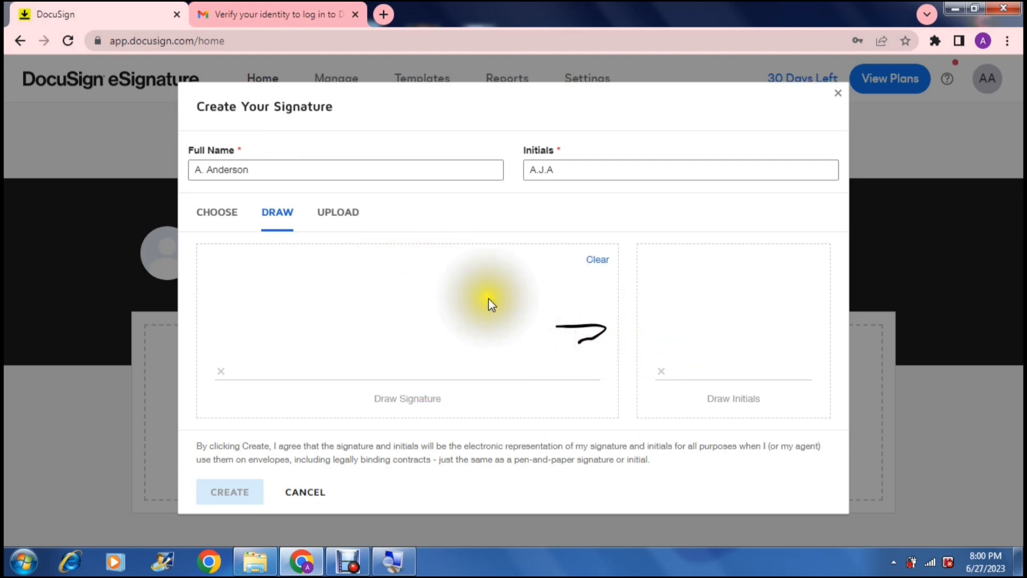
drag(488, 298, 583, 270)
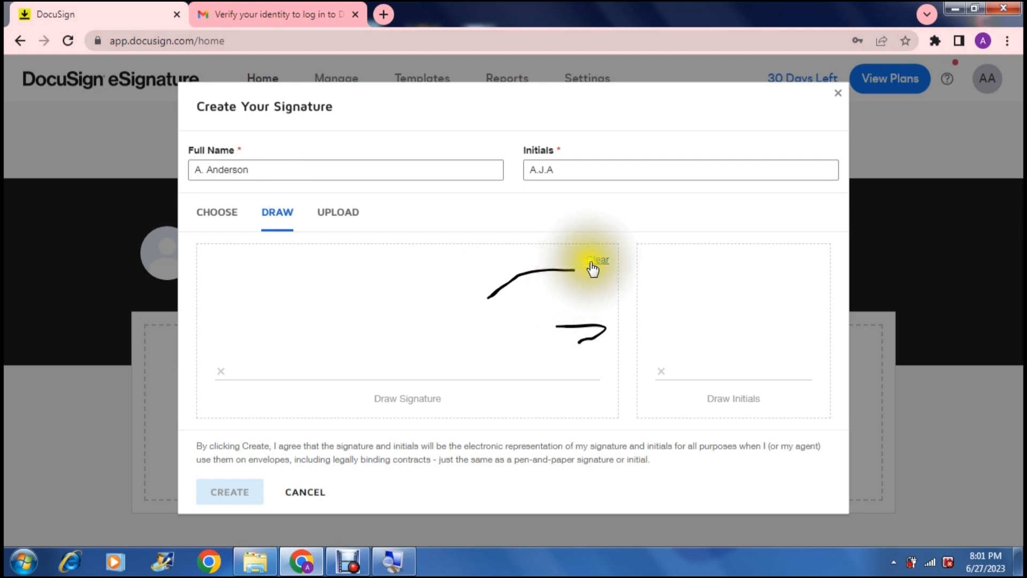
click(593, 261)
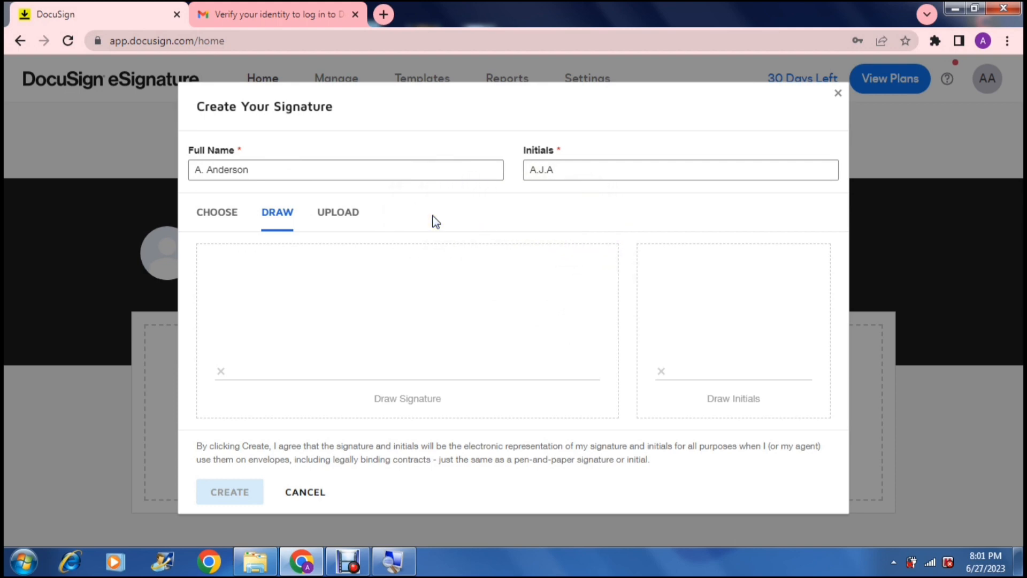
Draw a freehand signature and matching handwritten initials in their drawing areas.
click(266, 283)
mouse_move(266, 282)
mouse_down()
mouse_move(259, 300)
mouse_move(309, 347)
mouse_move(333, 300)
mouse_move(318, 309)
mouse_move(468, 289)
mouse_move(218, 363)
mouse_move(332, 336)
mouse_move(413, 336)
mouse_move(467, 298)
mouse_move(476, 314)
mouse_move(376, 304)
mouse_move(378, 313)
mouse_up()
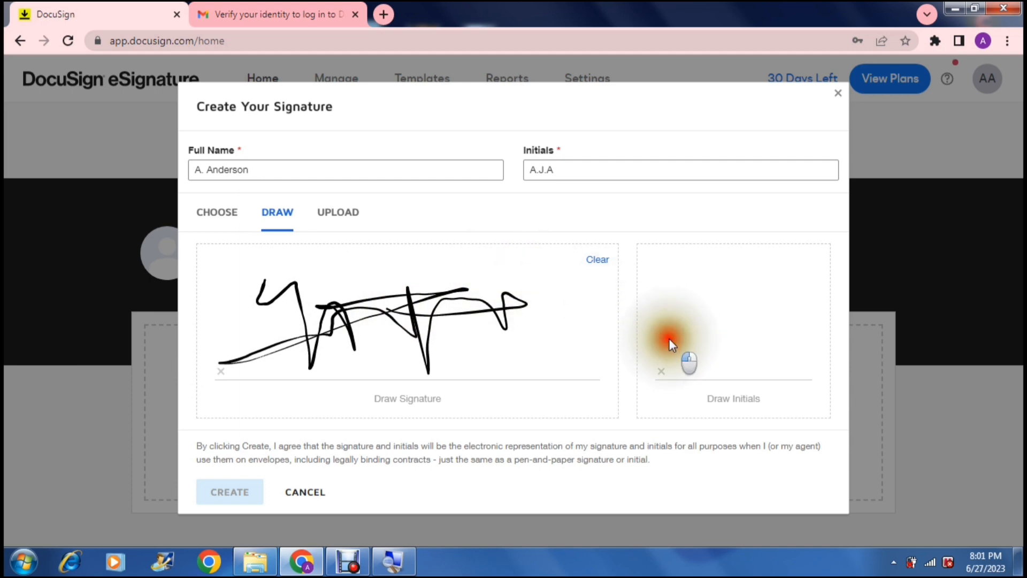
mouse_move(668, 338)
mouse_down()
mouse_move(679, 291)
mouse_move(698, 320)
mouse_move(733, 296)
mouse_move(721, 328)
mouse_move(751, 312)
mouse_move(693, 327)
mouse_up()
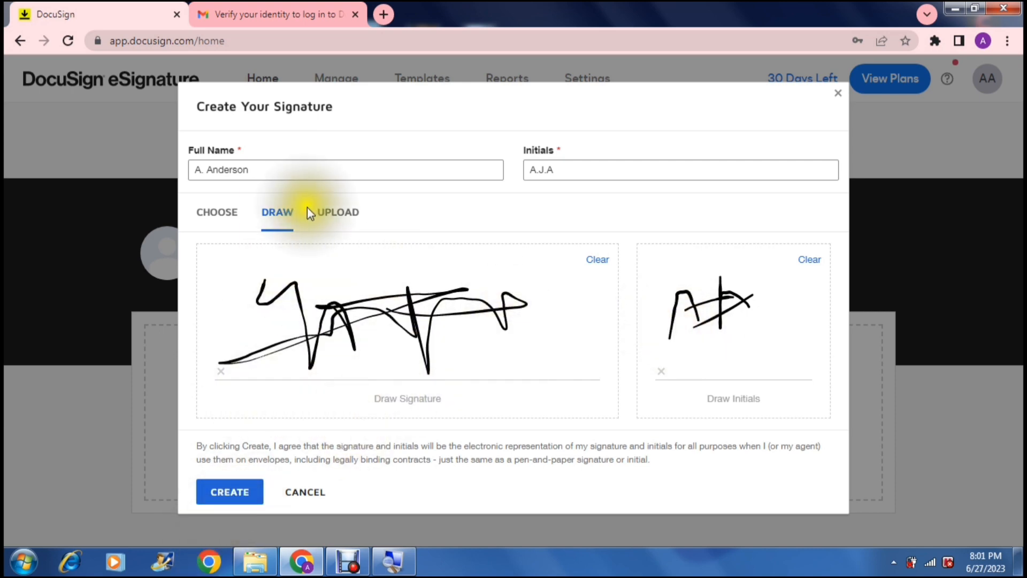
Check the signature upload option, return to the preset styles, and create the signature with the second style.
click(339, 216)
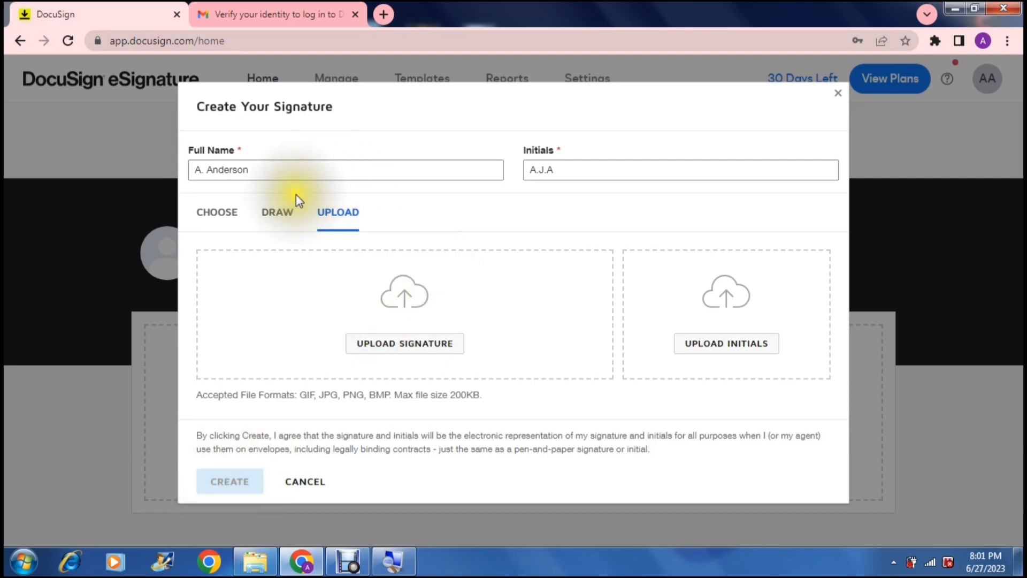
click(227, 219)
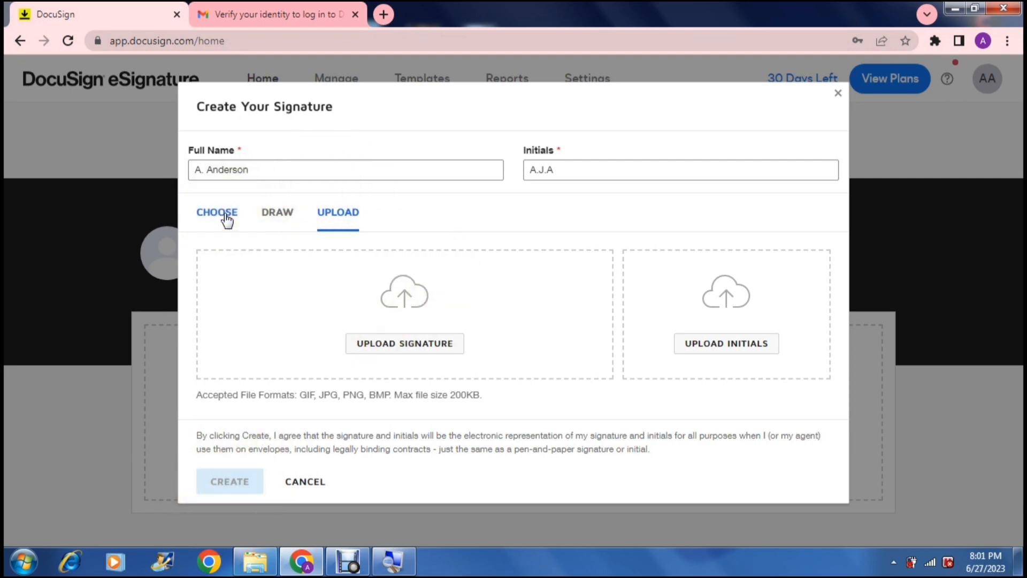
click(227, 219)
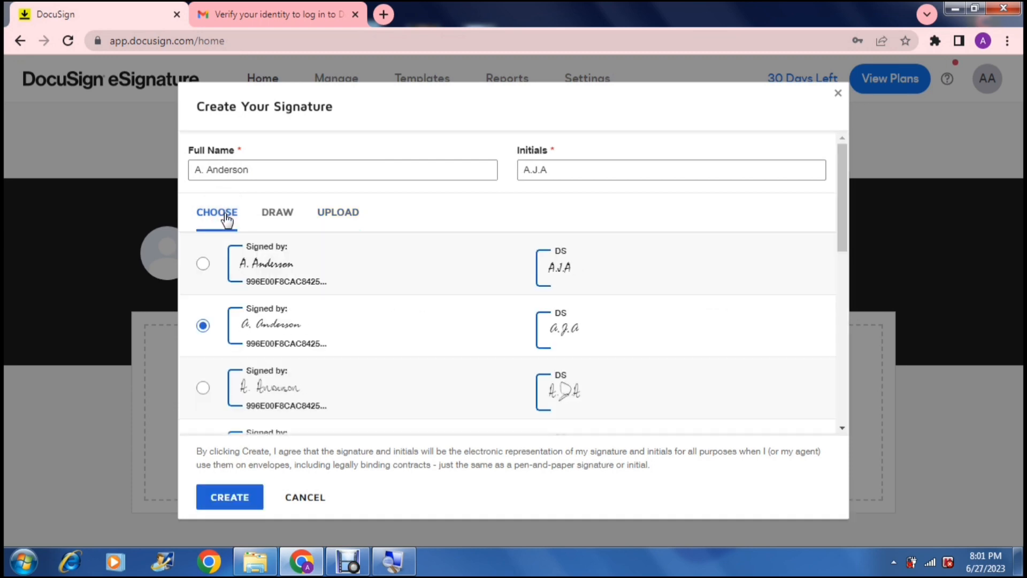
click(229, 496)
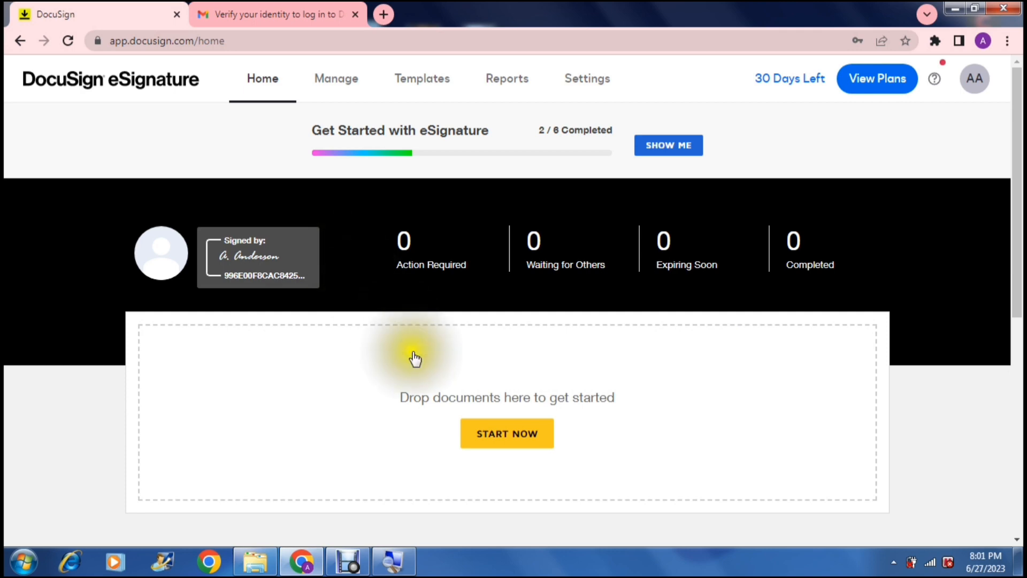
Start a new envelope and upload Botox Treatment in Woodridge.docx from the desktop.
click(507, 434)
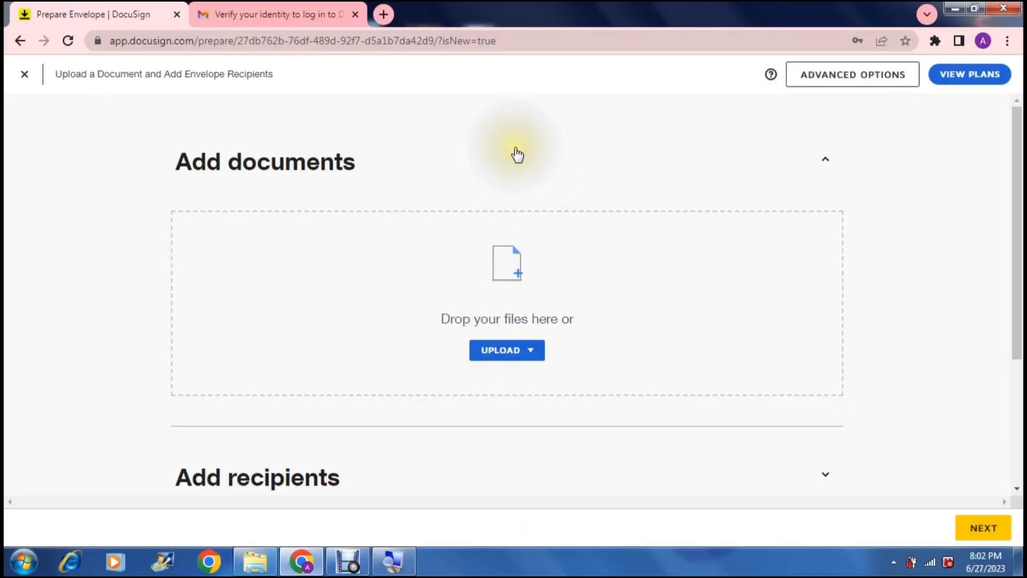
click(512, 347)
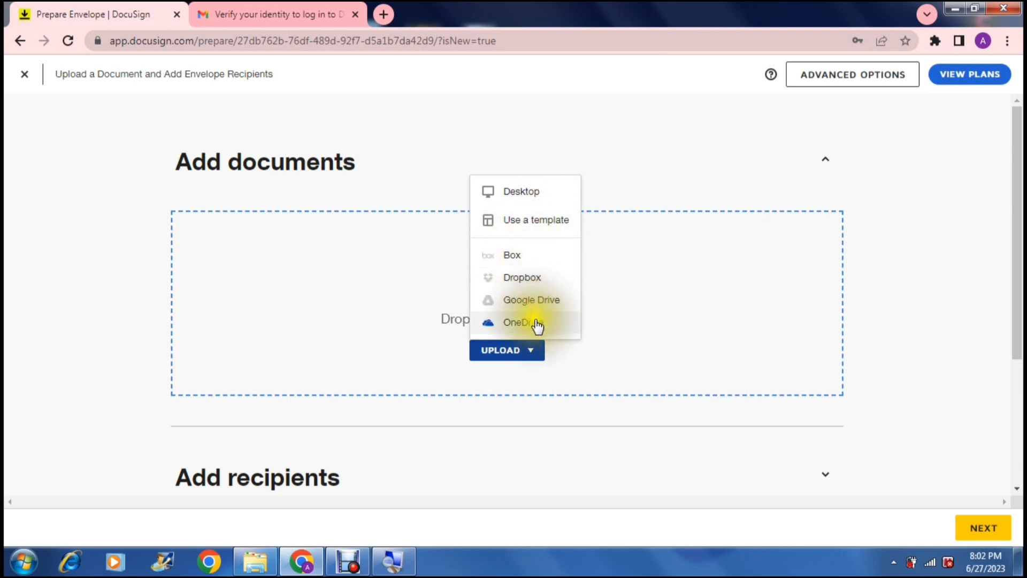
click(532, 191)
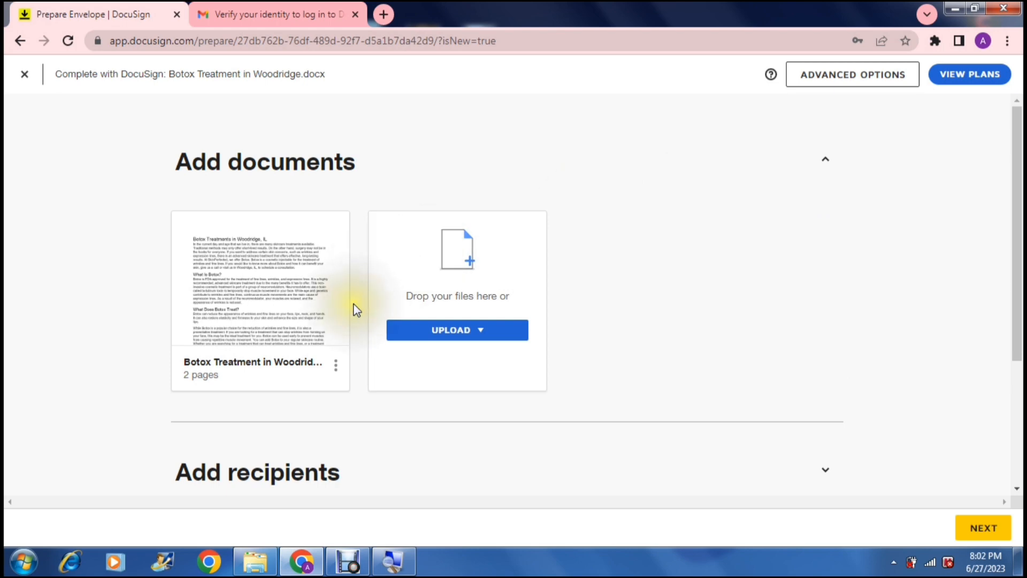
Review the actions available for the uploaded document.
mouse_move(273, 297)
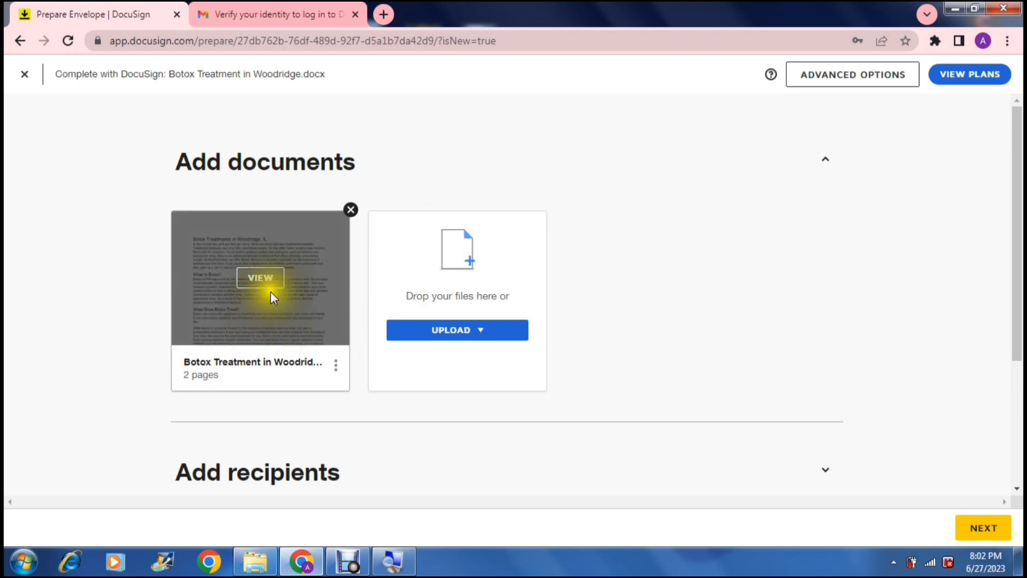
click(336, 368)
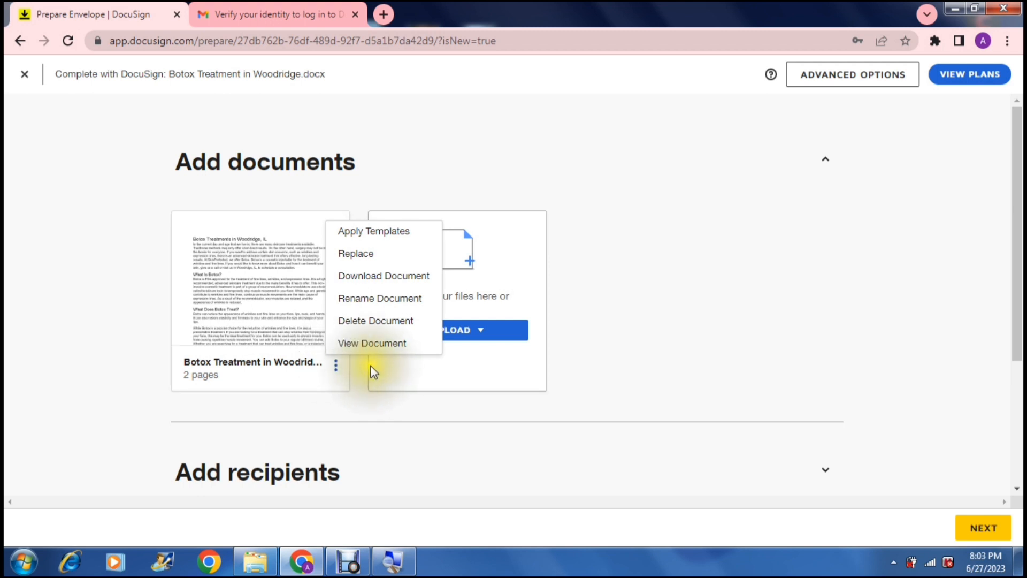
click(337, 369)
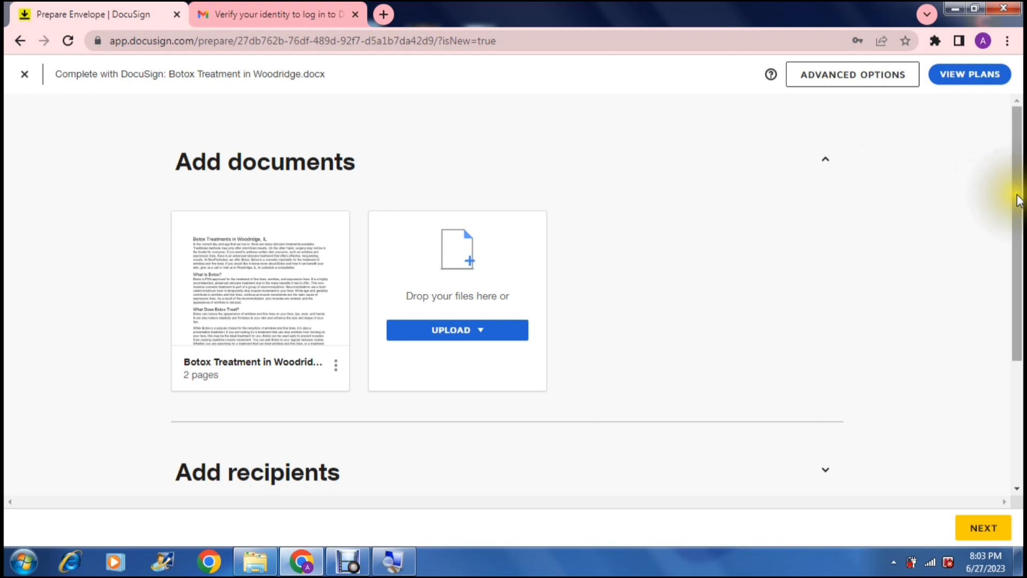
Expand the Add recipients section and dismiss the tip about signing order.
drag(1018, 201, 1016, 335)
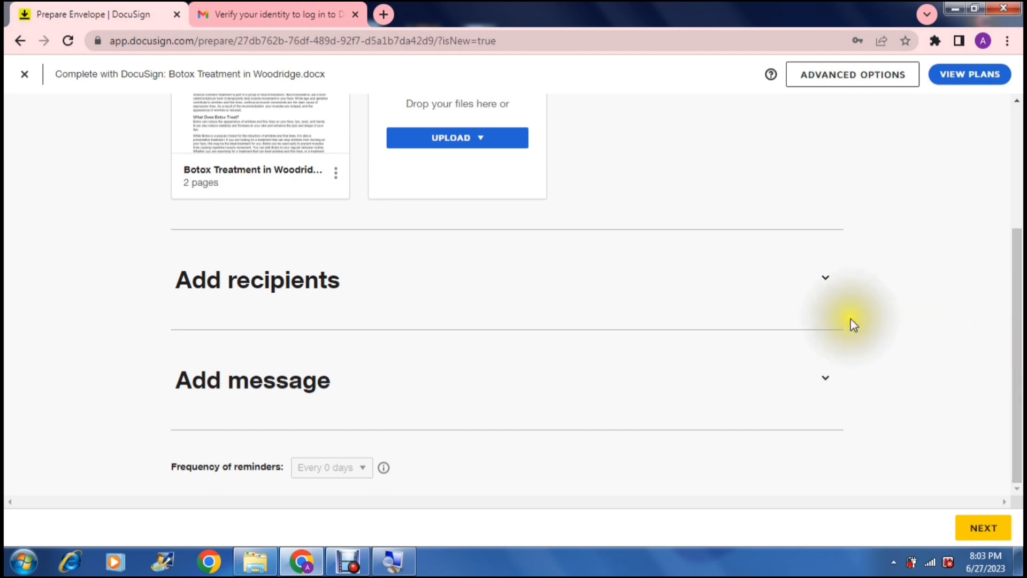
click(826, 285)
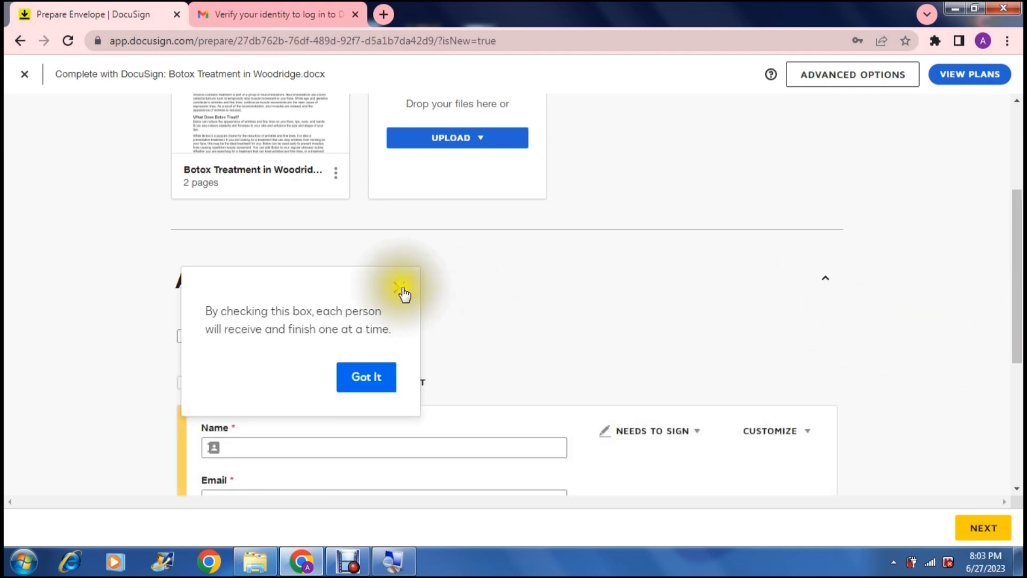
click(400, 288)
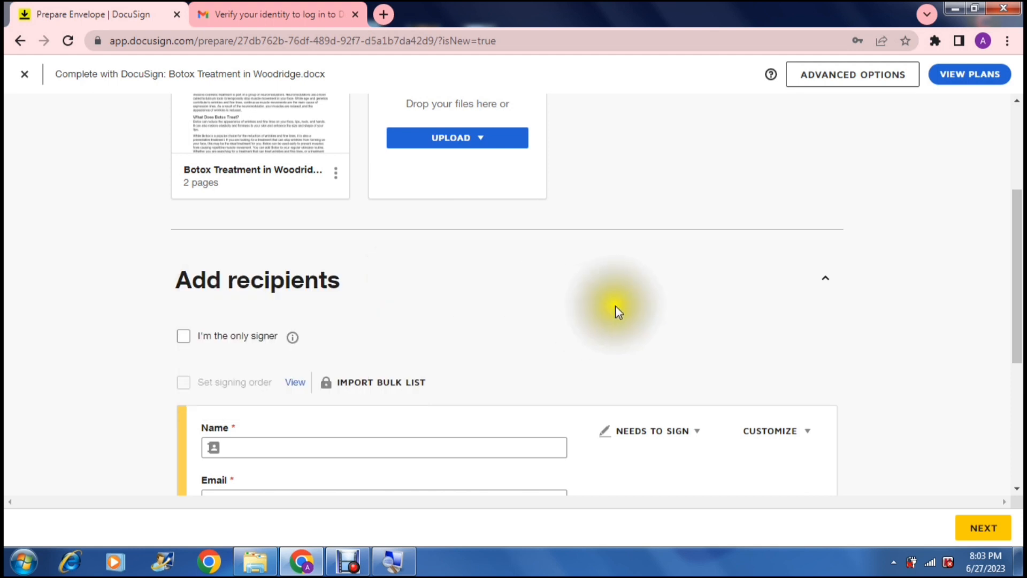
Turn on the "I'm the only signer" option and turn it back off.
drag(1015, 281, 1017, 341)
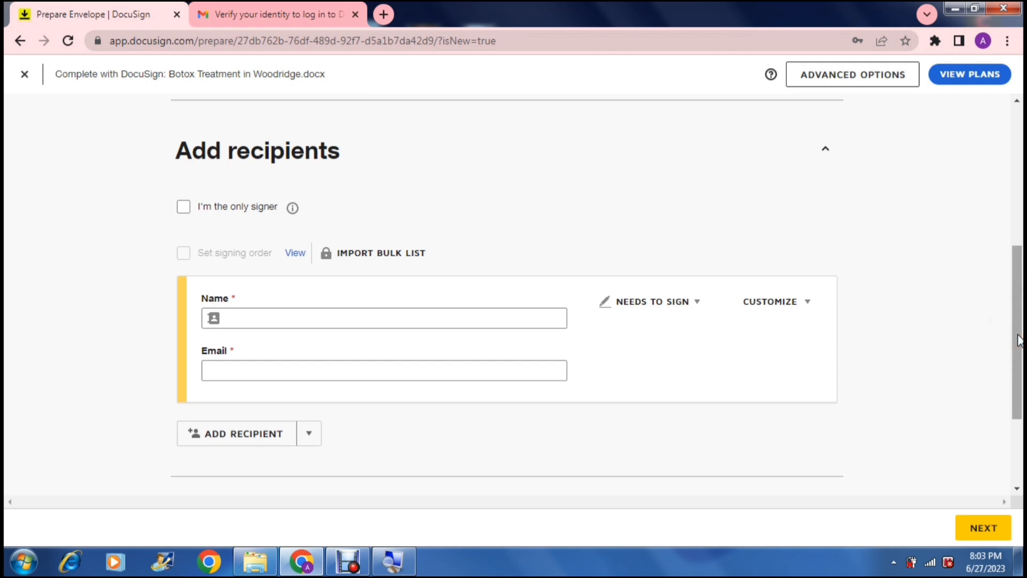
click(889, 293)
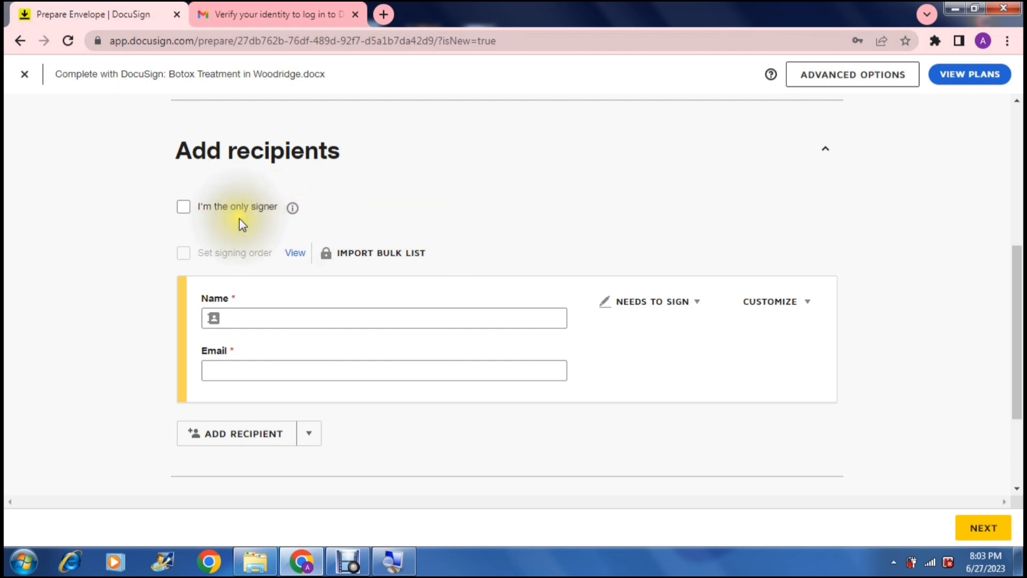
click(184, 208)
click(184, 289)
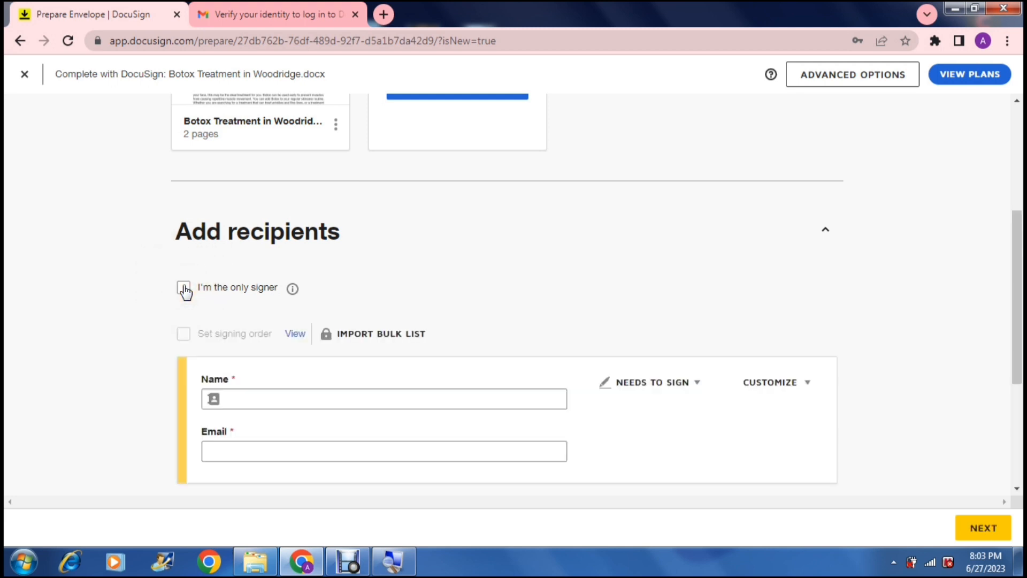
click(131, 304)
scroll(133, 311, down, 2)
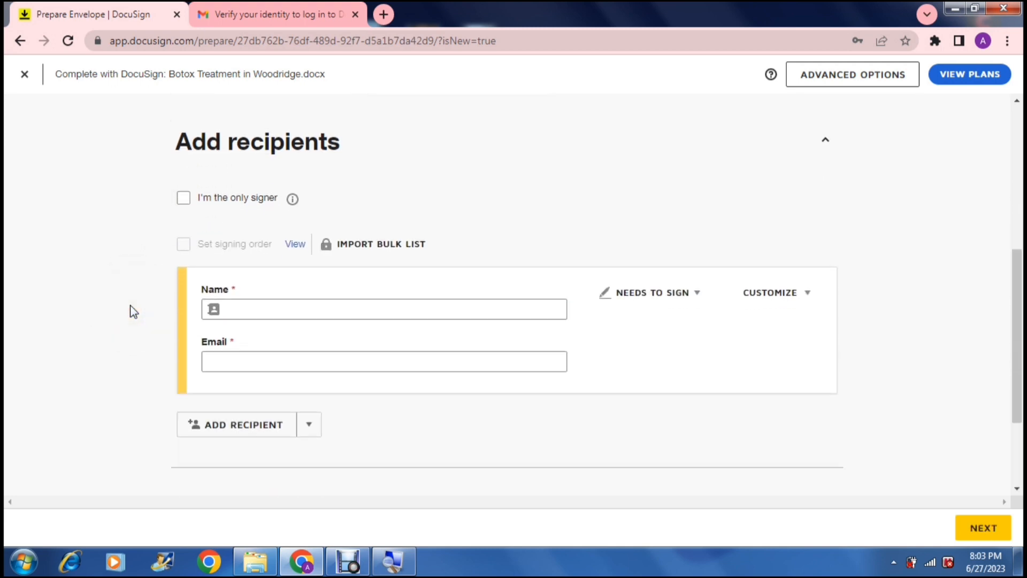
Keep the recipient's role as Needs to Sign and add an access code section for the recipient.
click(309, 308)
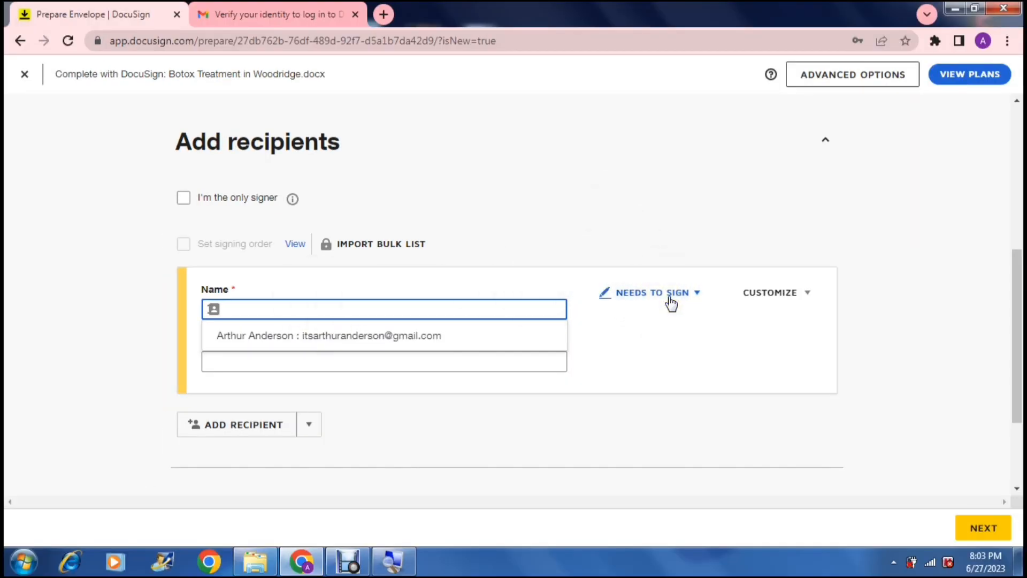
click(689, 297)
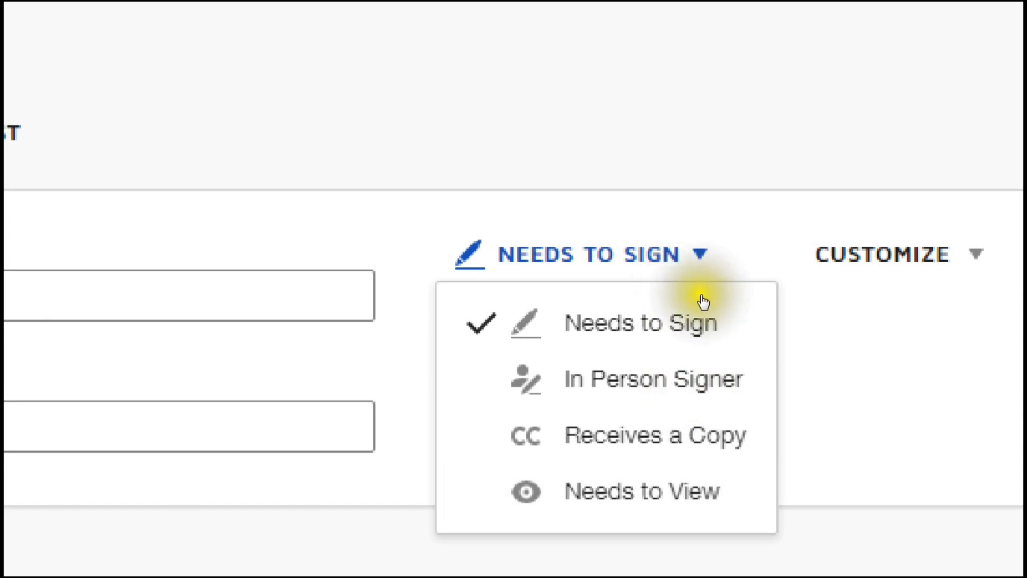
click(690, 325)
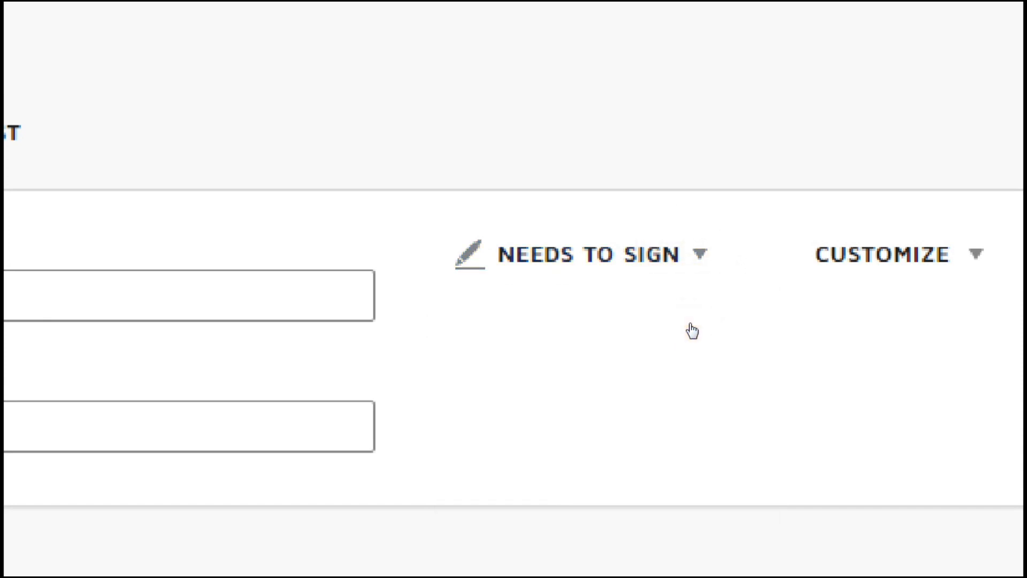
click(872, 262)
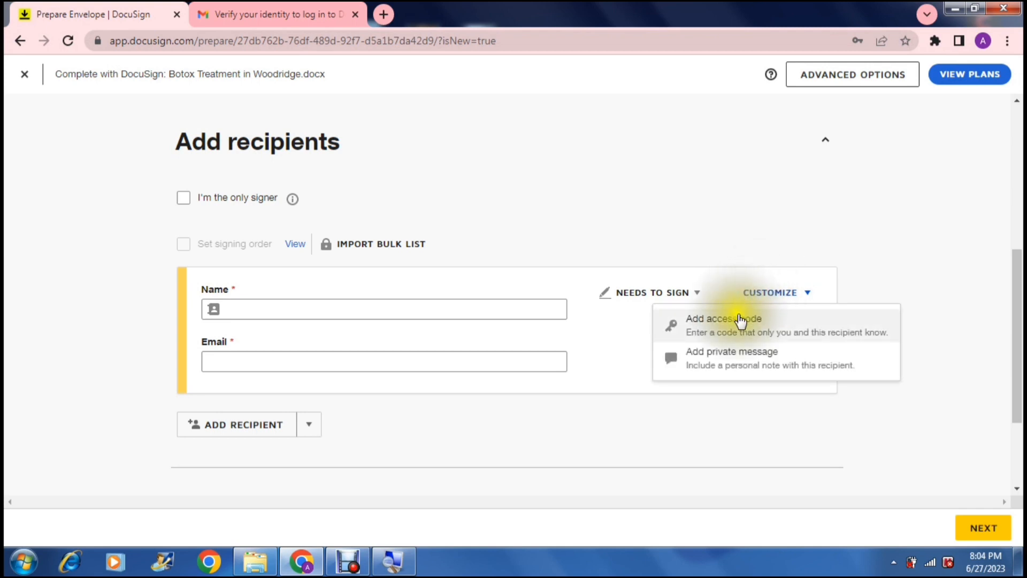
click(778, 319)
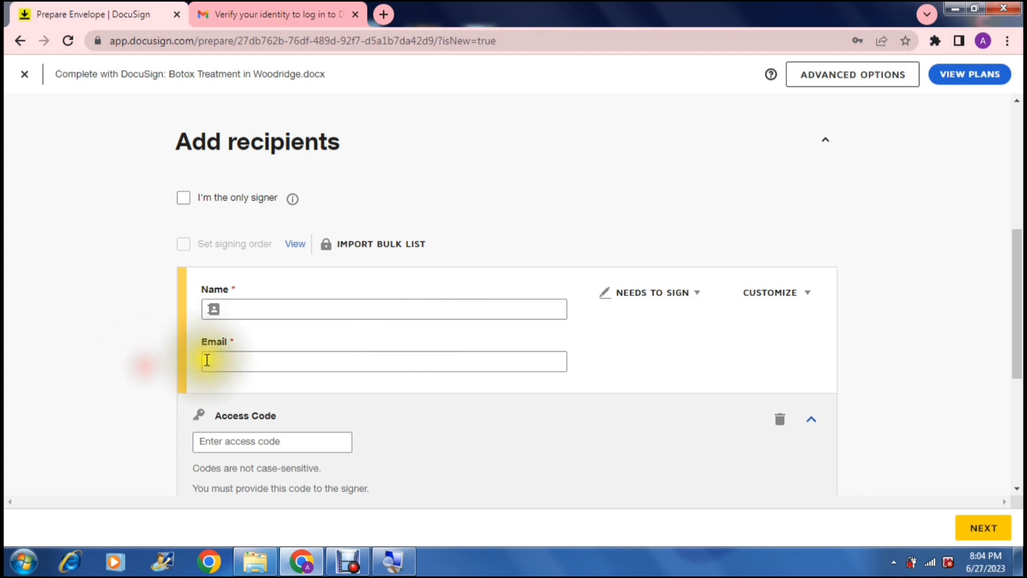
Enter the recipient's email address and remove the empty access code section.
click(209, 360)
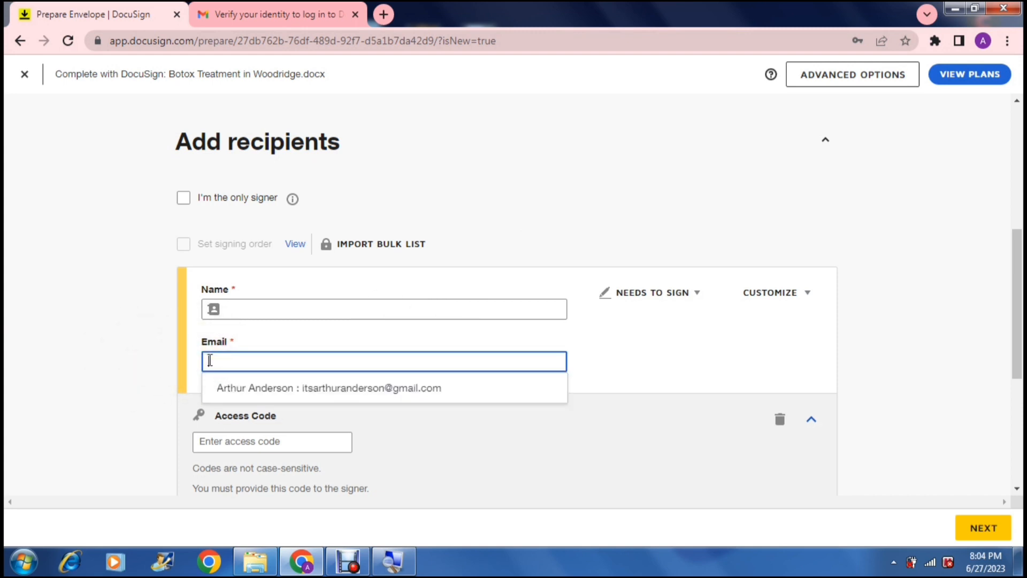
key(ctrl+v)
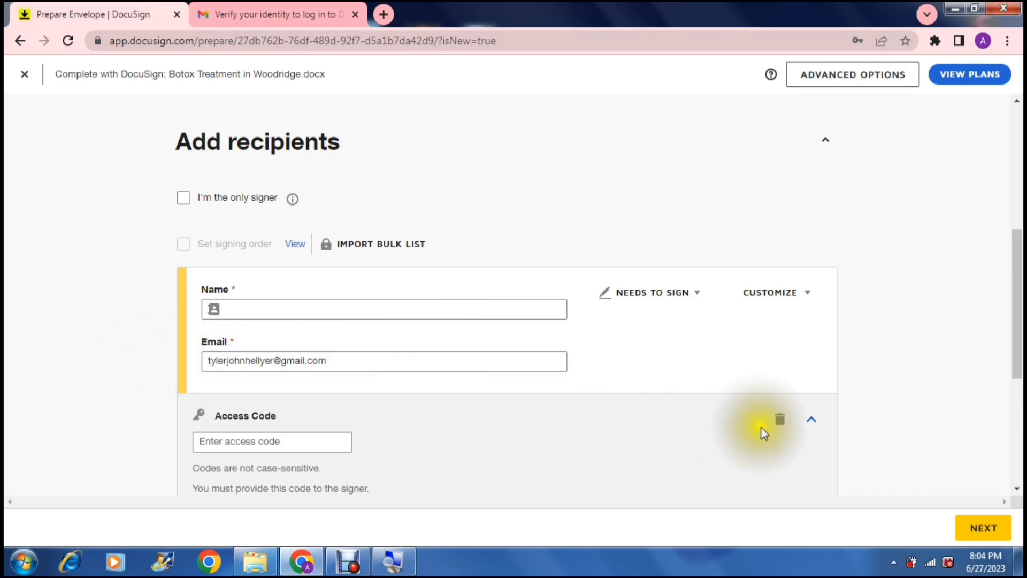
click(302, 441)
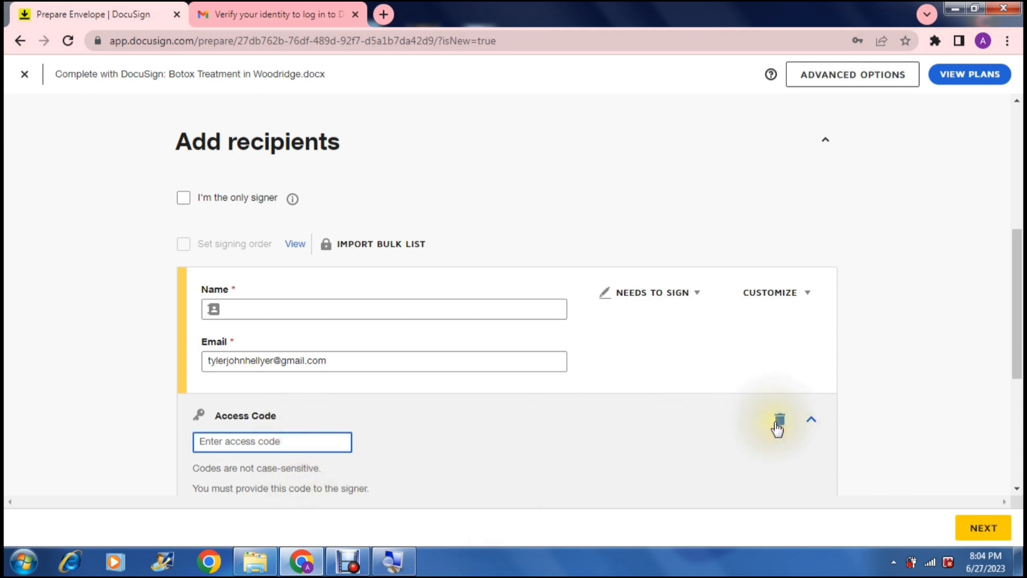
click(779, 424)
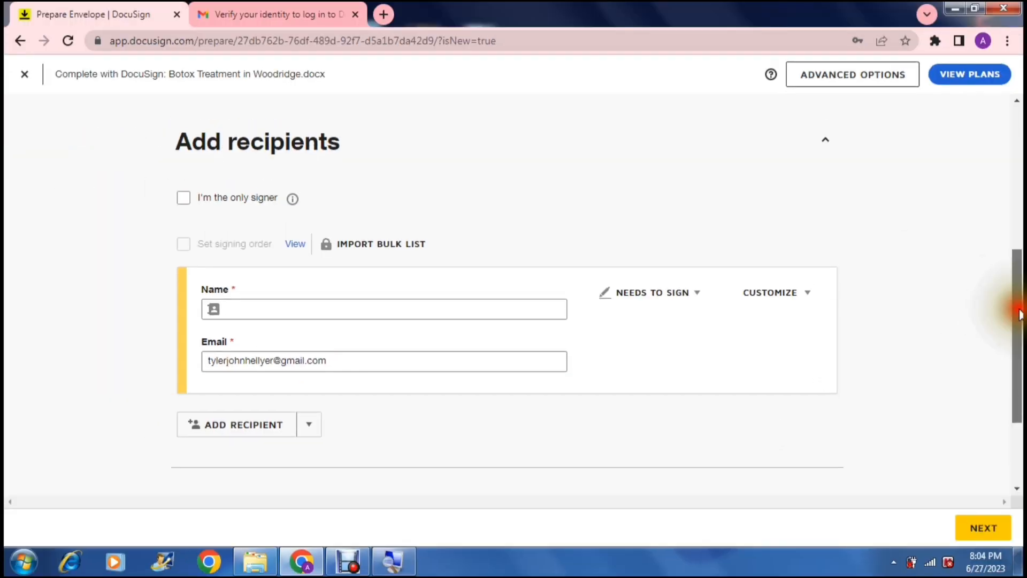
Enter the recipient's name in the signer entry.
drag(1016, 312, 1019, 323)
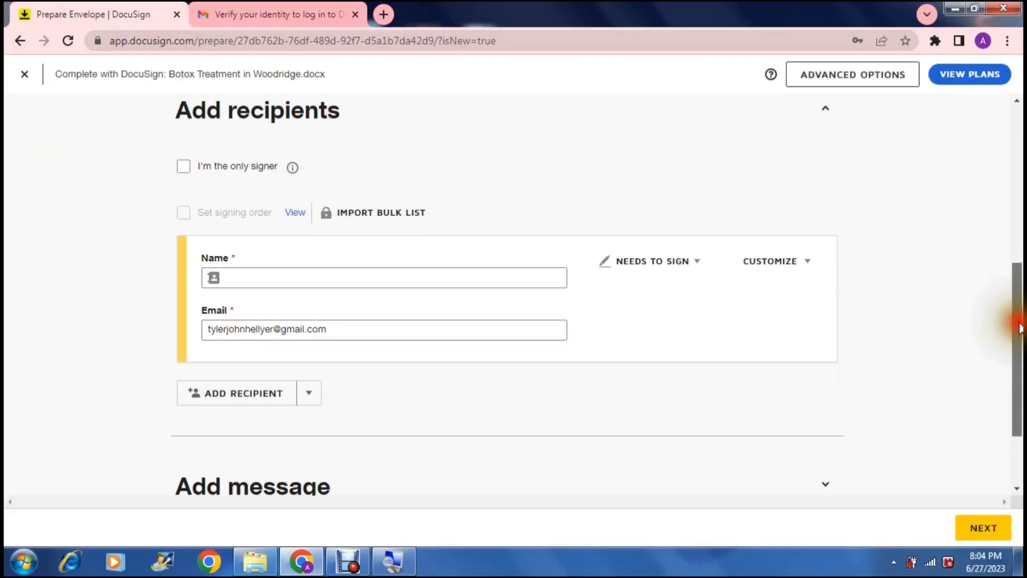
click(289, 278)
text(Ty)
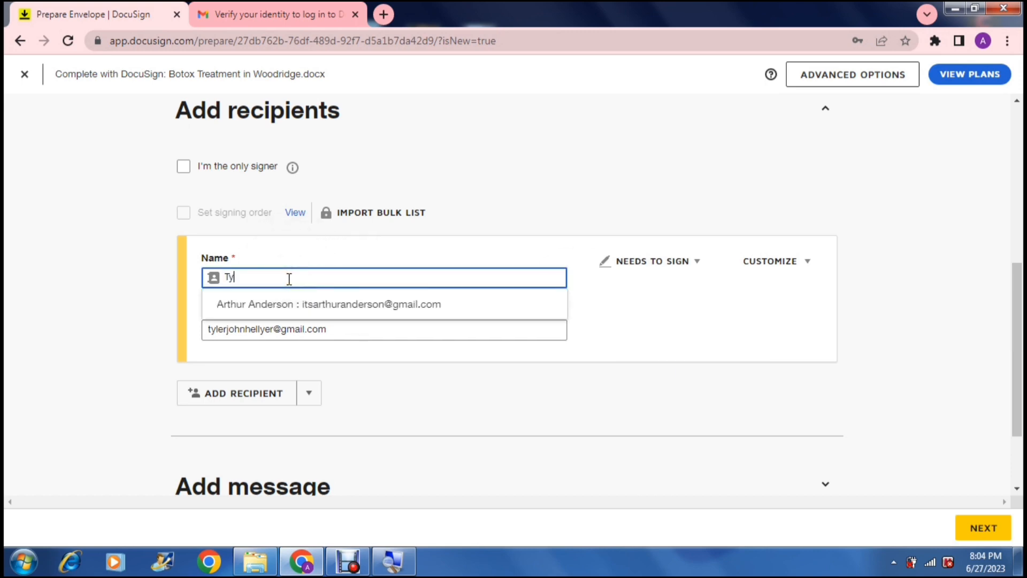
text(ler)
click(160, 294)
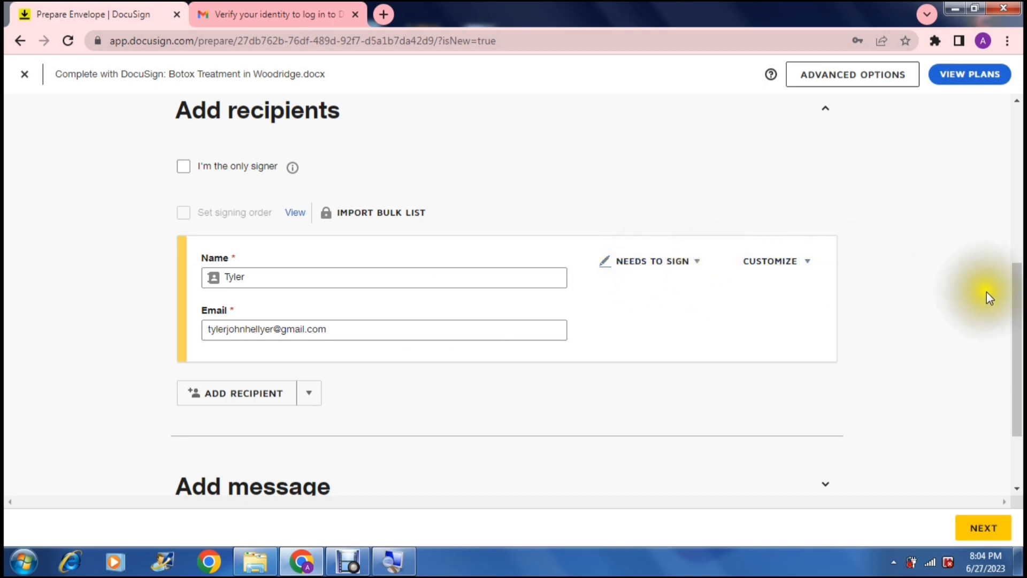
Expand the Add message section, keep the default email subject, and enter "Message" as the email message.
scroll(1009, 321, down, 2)
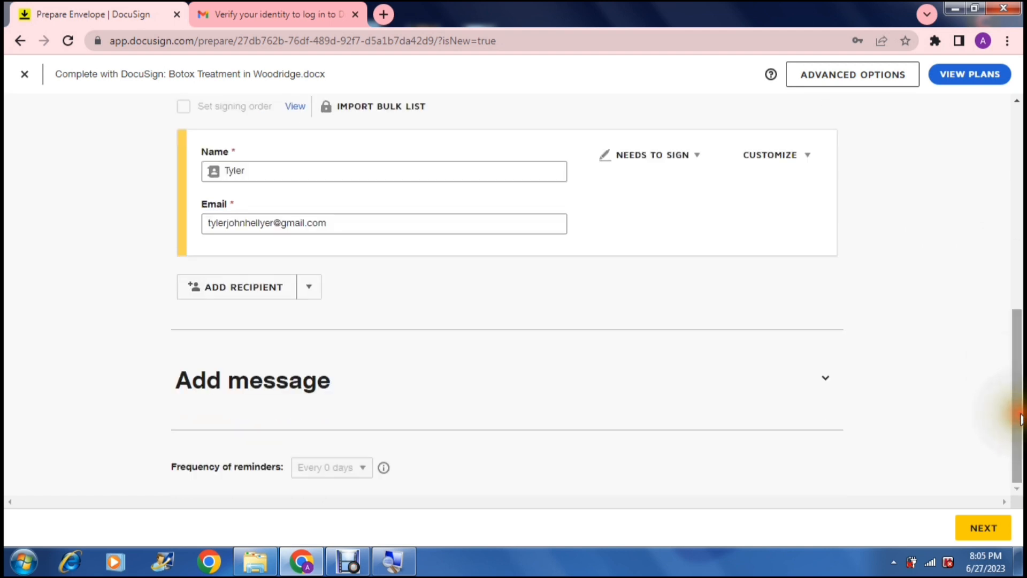
click(824, 380)
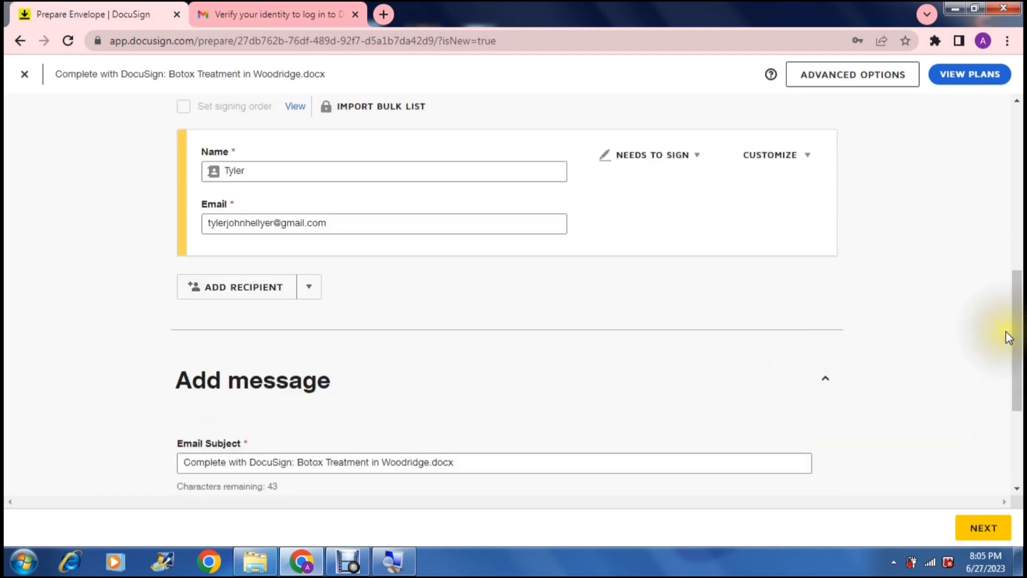
drag(1018, 348, 1009, 425)
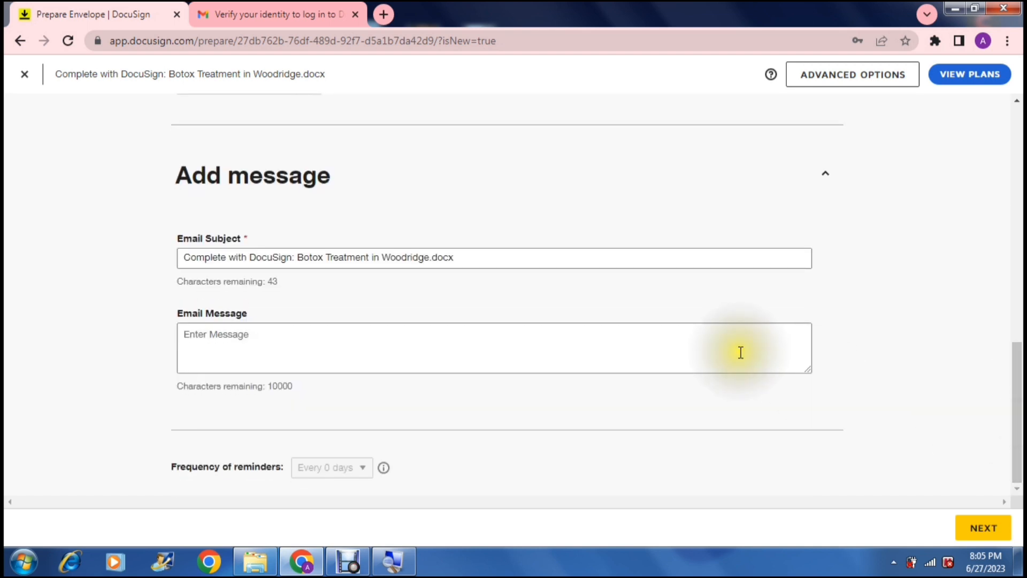
triple_click(499, 258)
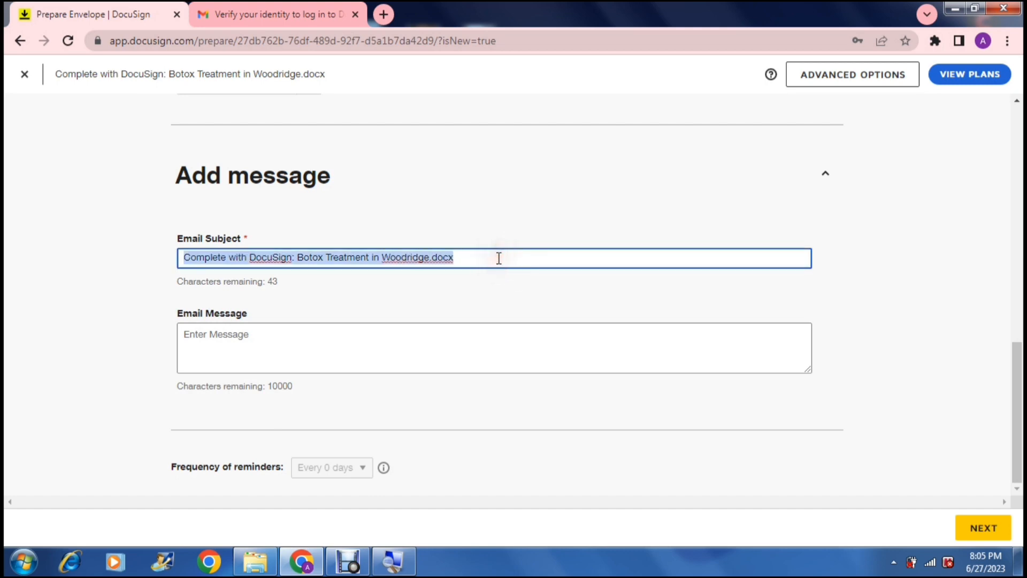
click(498, 258)
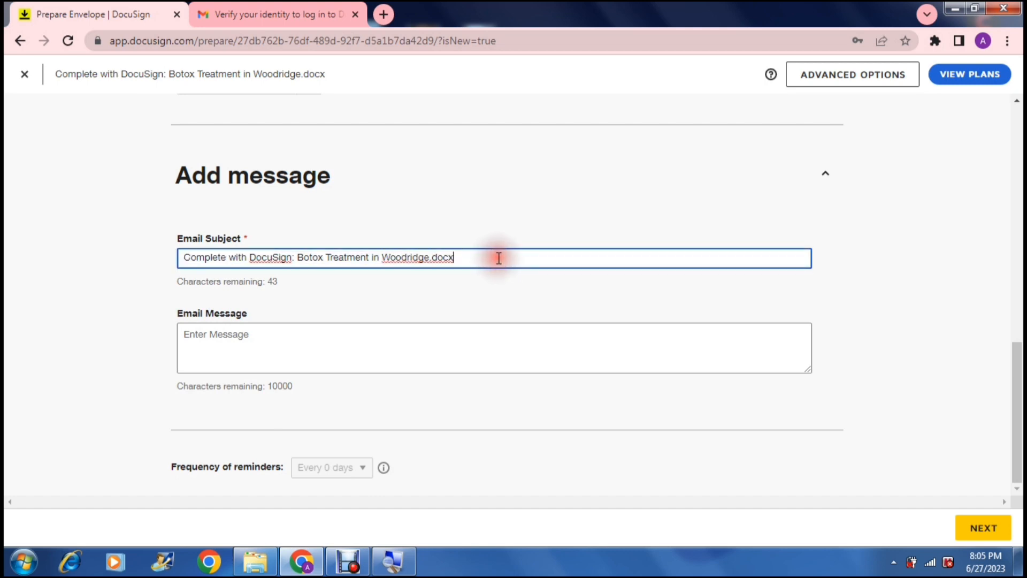
click(415, 343)
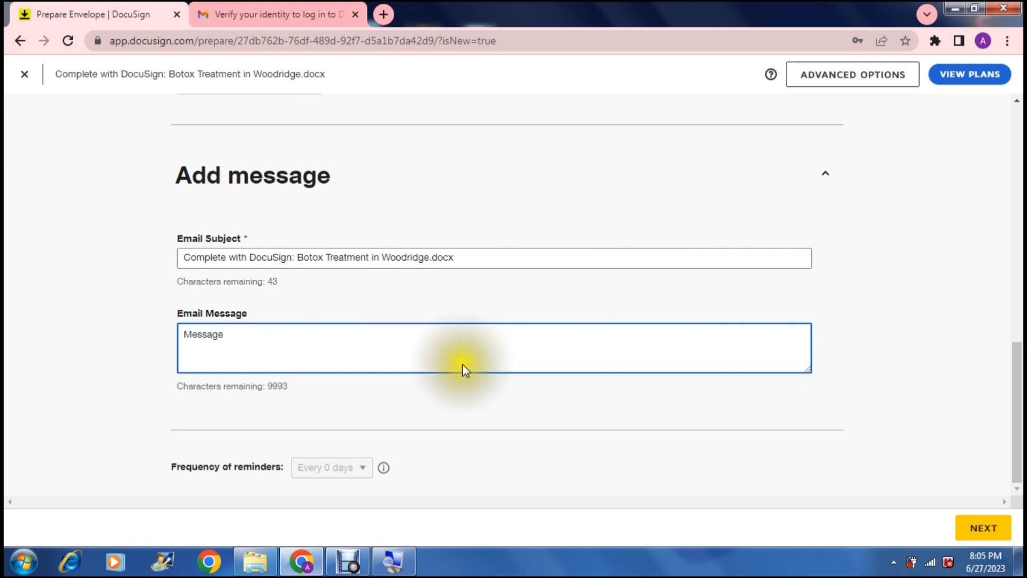
Try to open the options for the frequency of reminders.
drag(1020, 378, 1020, 407)
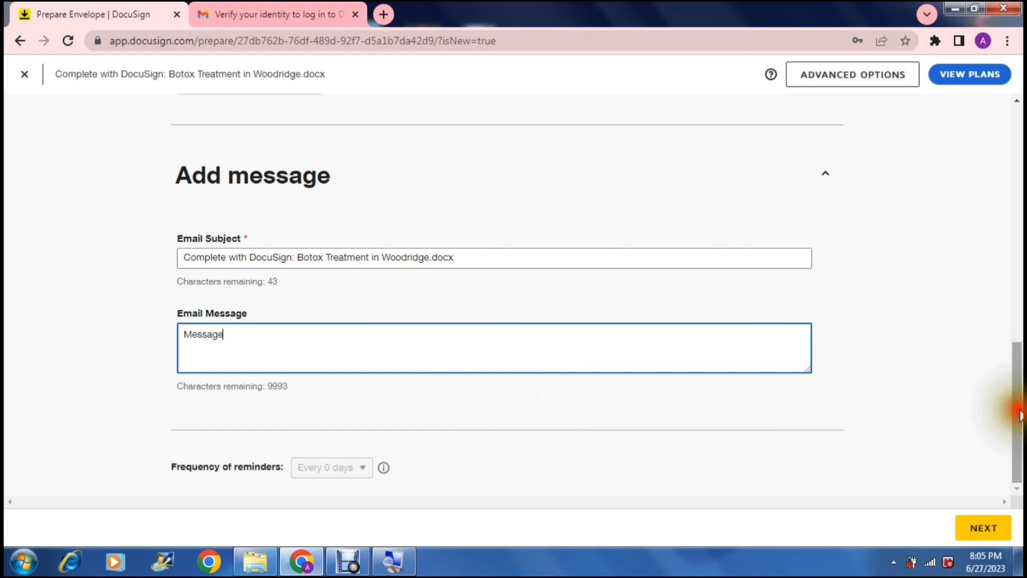
click(362, 468)
key(super+plus)
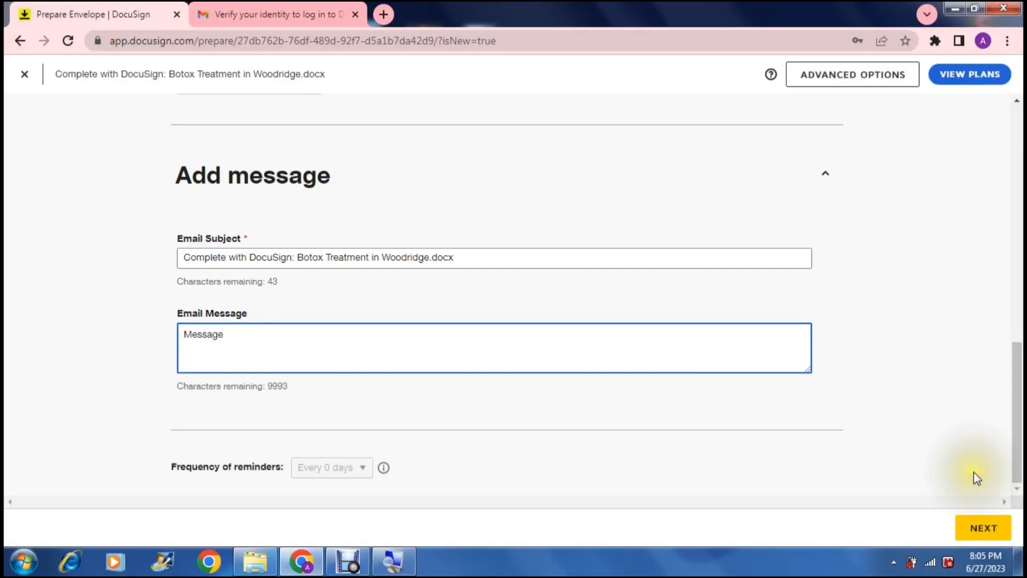
Continue to the Add Fields page and dismiss the tip about placing signature fields.
click(980, 528)
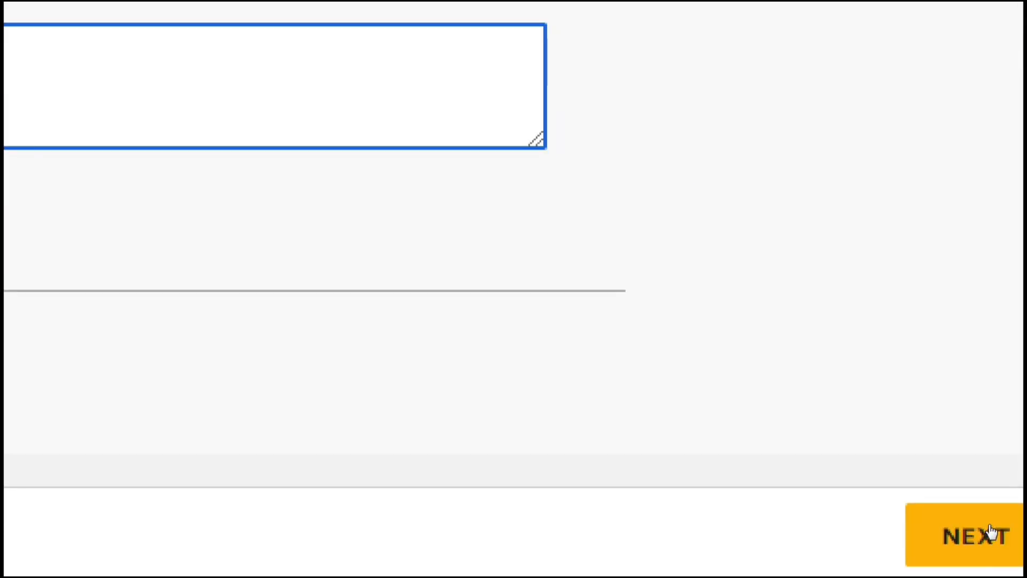
click(989, 533)
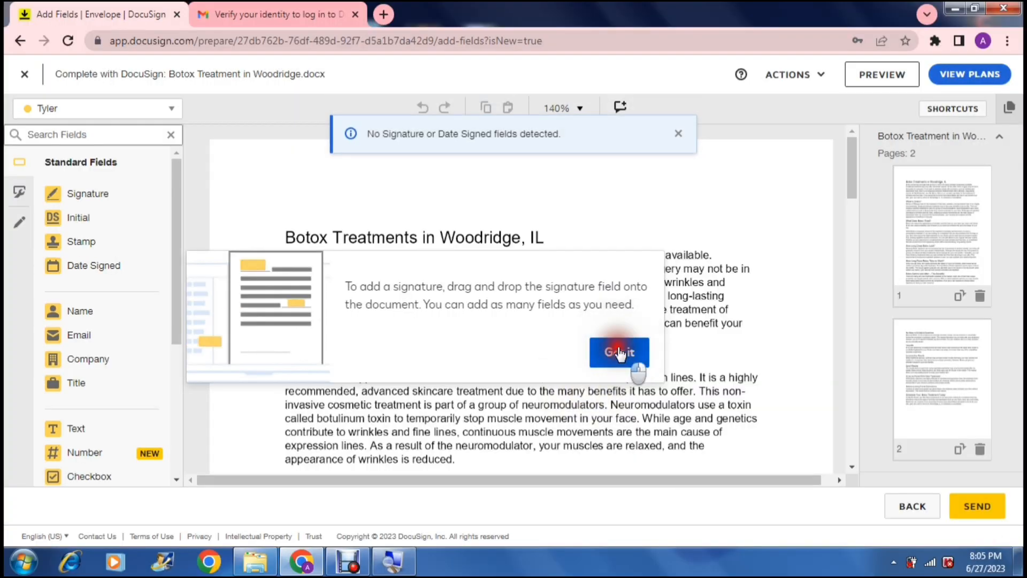
click(626, 356)
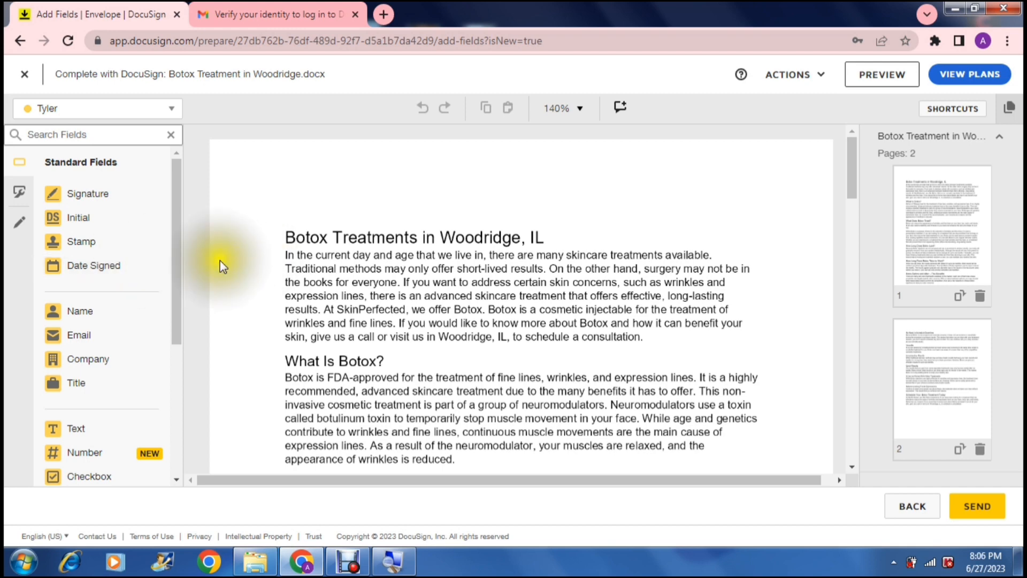
Place a Signature field below the last paragraph on page 2 and enlarge it slightly.
drag(178, 275, 178, 294)
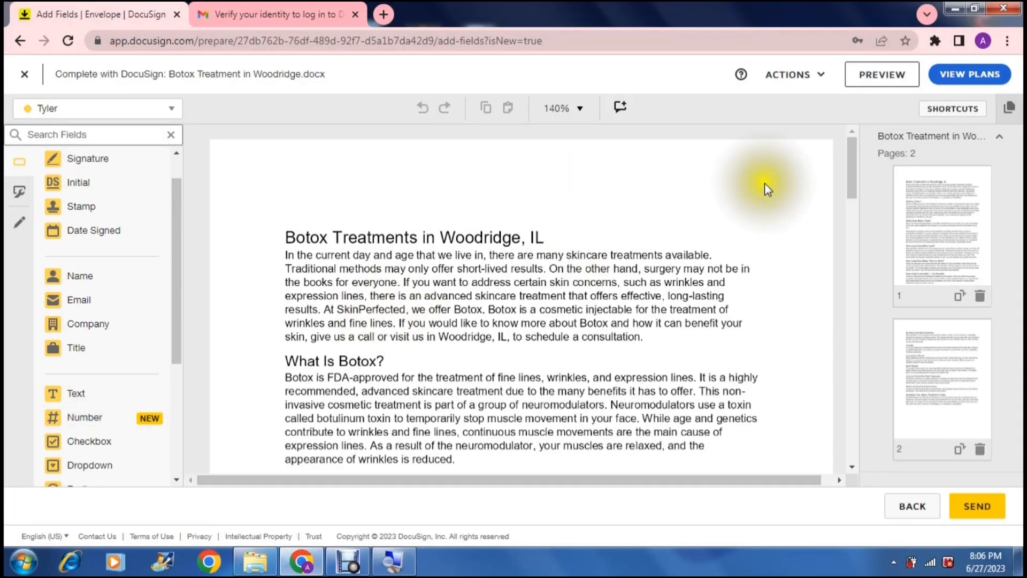
drag(849, 174, 859, 398)
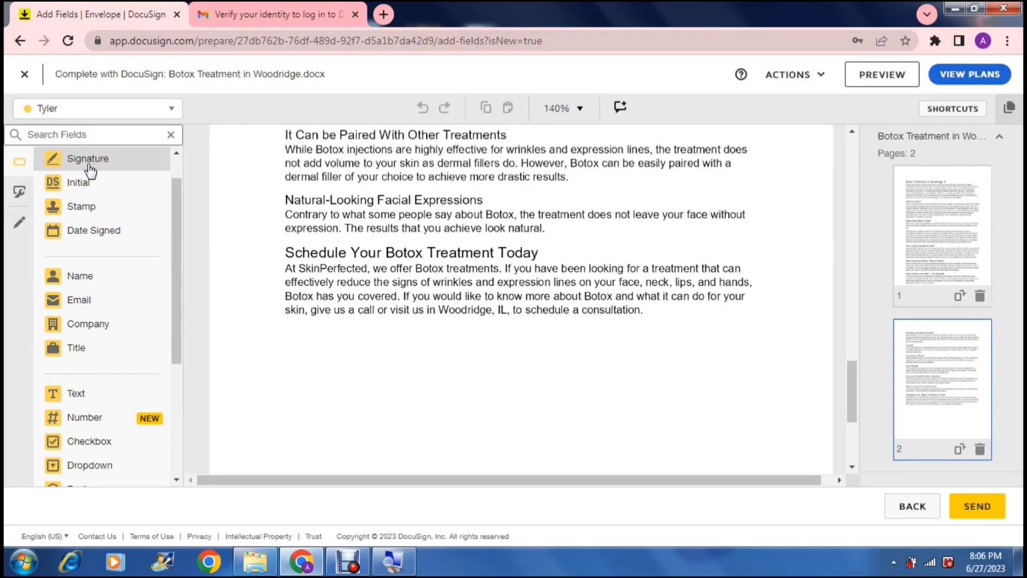
mouse_move(89, 170)
mouse_down()
mouse_move(291, 342)
mouse_move(287, 333)
mouse_up()
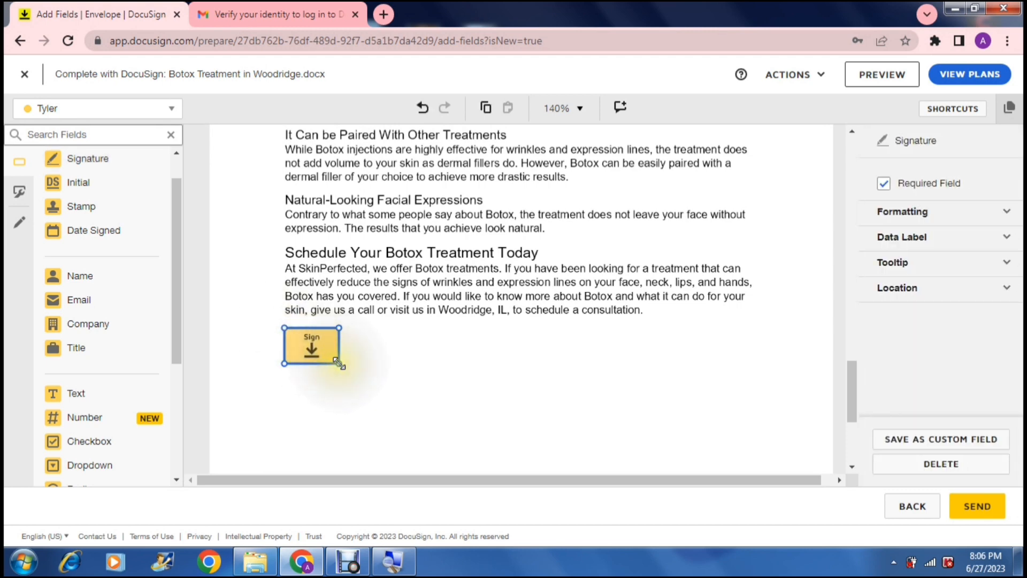
drag(338, 363, 362, 389)
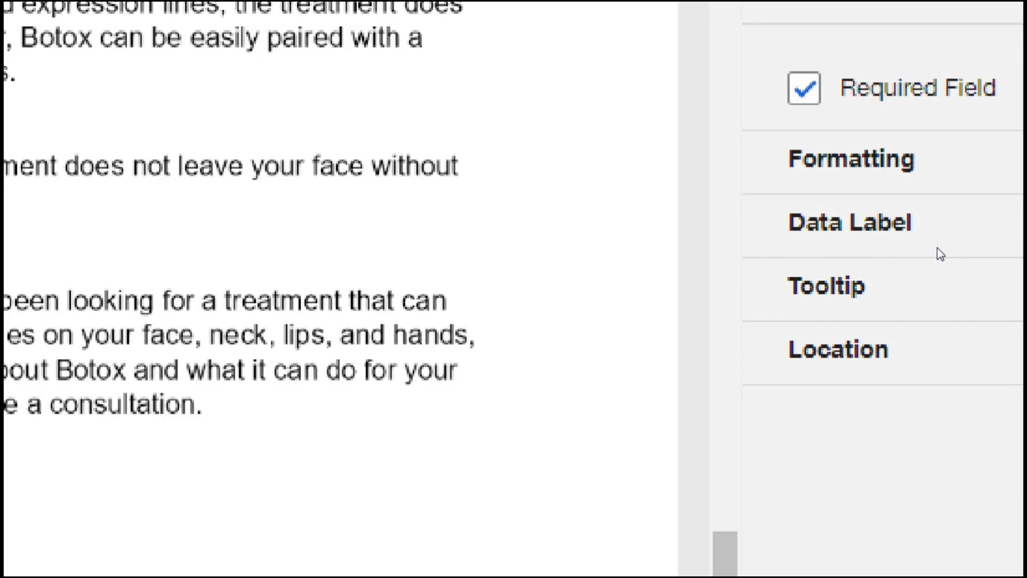
Check the signature field's Required Field setting, leaving it on, and review its Formatting options.
click(992, 246)
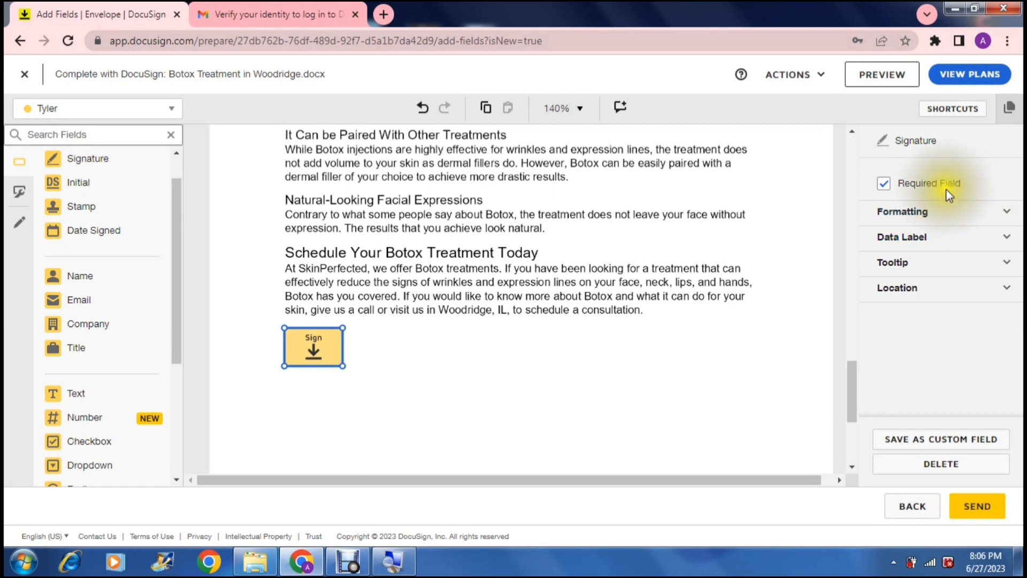
click(884, 184)
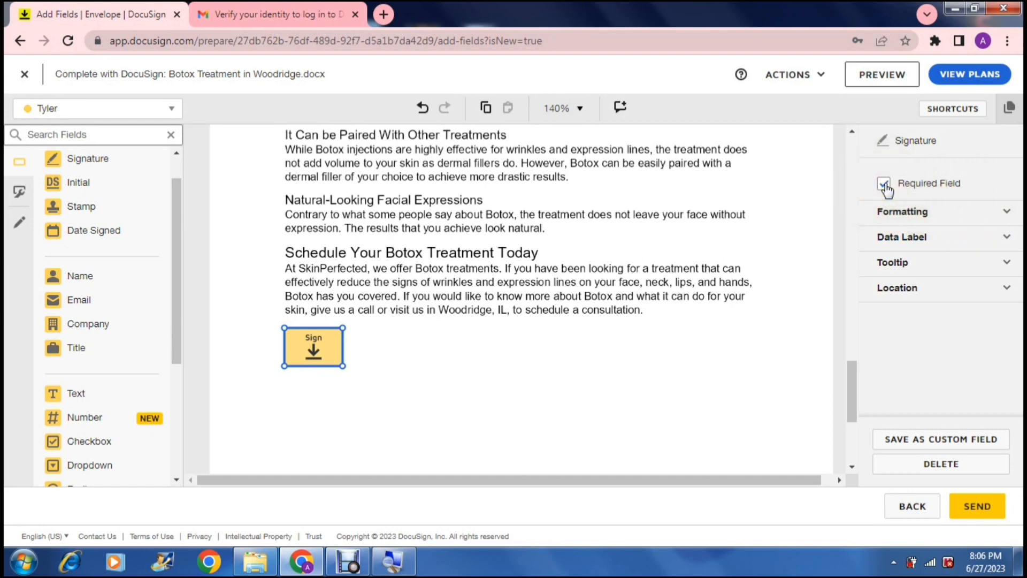
click(885, 184)
click(884, 185)
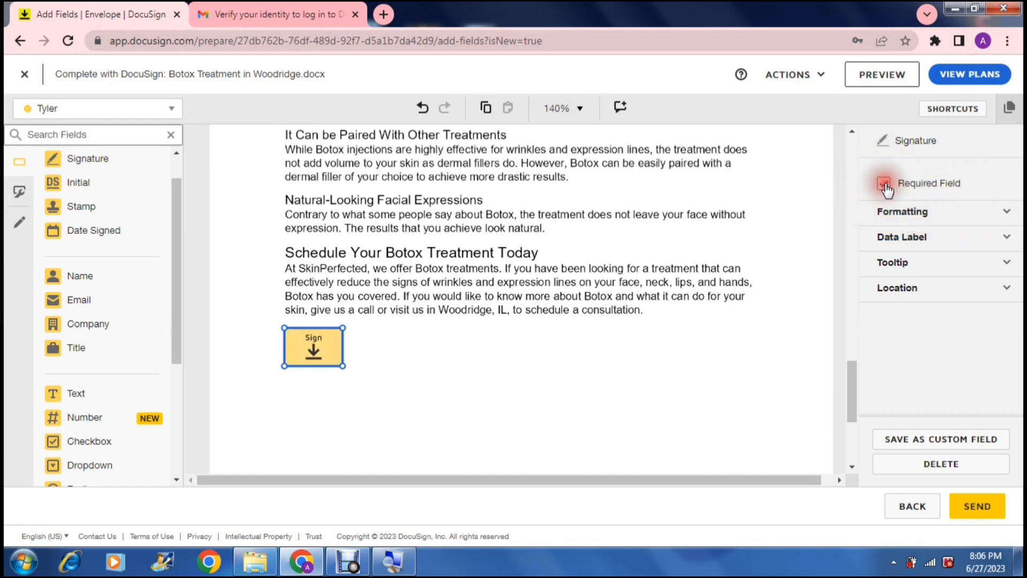
click(1010, 214)
click(1009, 214)
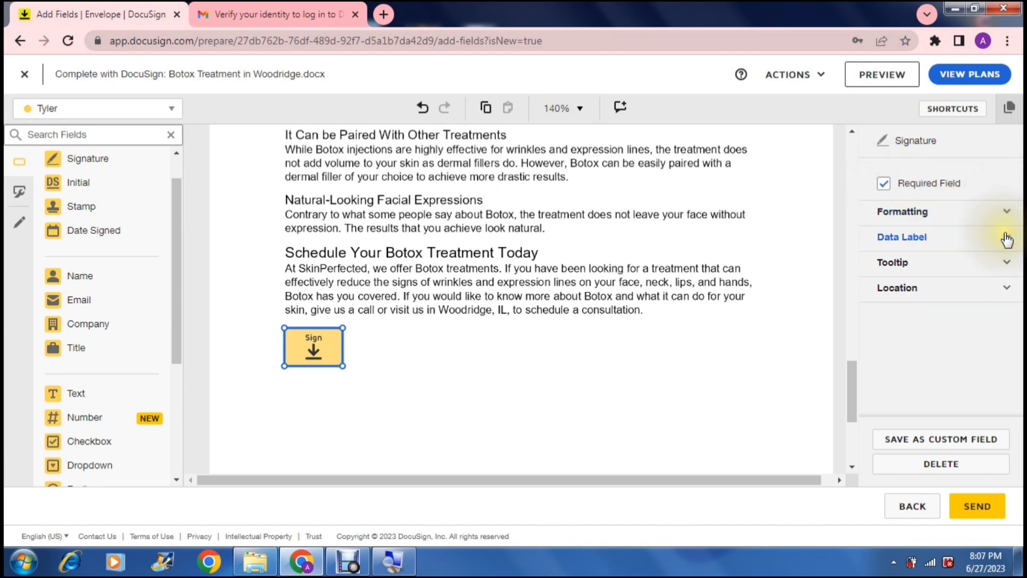
Review the Data Label, Tooltip and Location settings of the signature field, collapsing each section again.
click(1007, 240)
click(1006, 239)
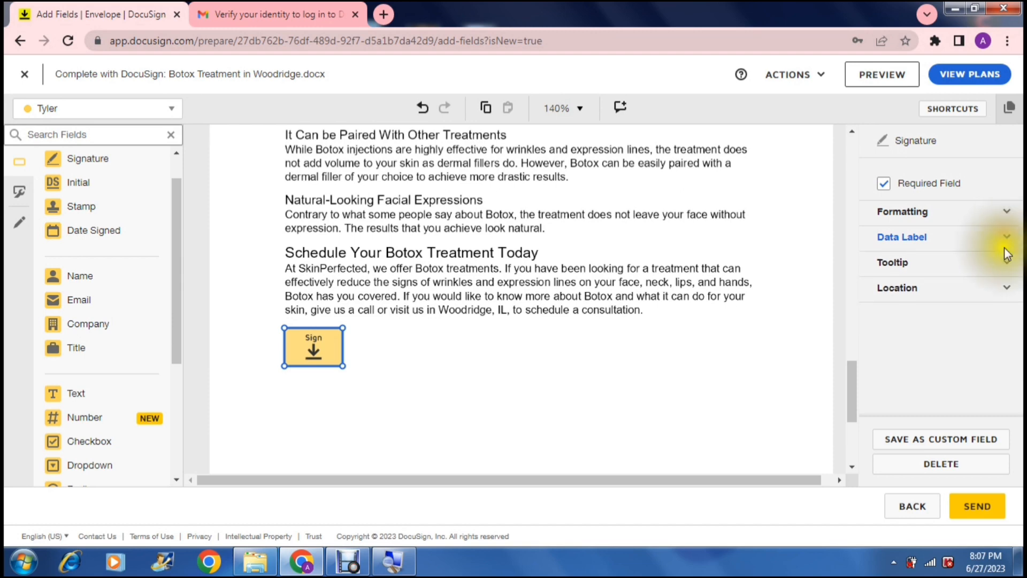
click(1006, 263)
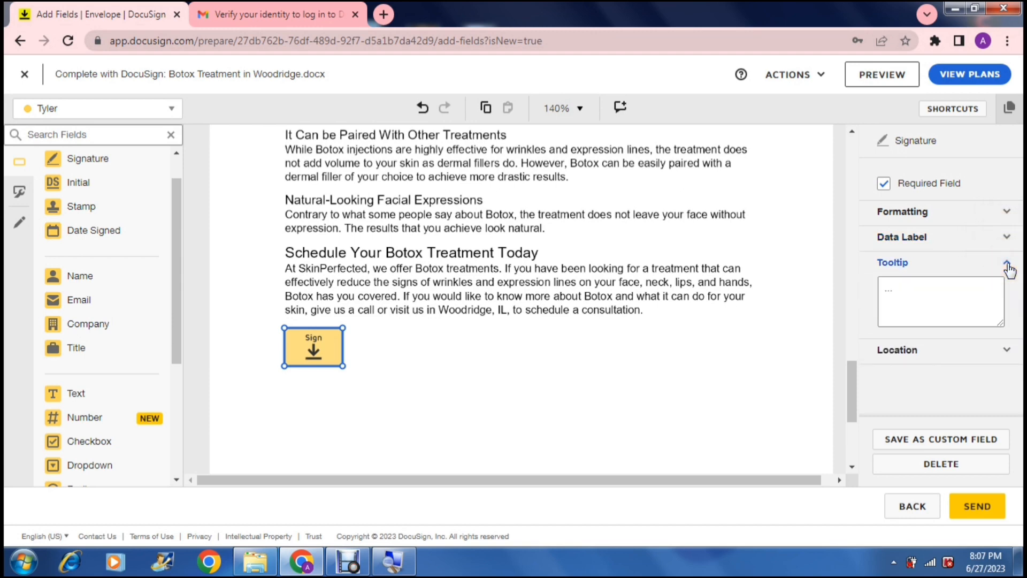
click(1008, 263)
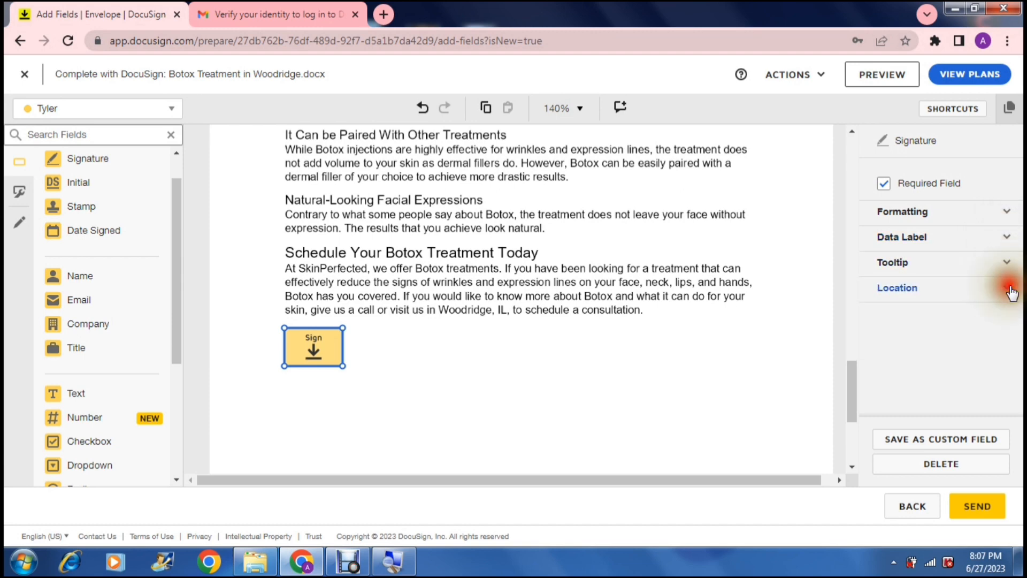
click(1010, 289)
click(1009, 290)
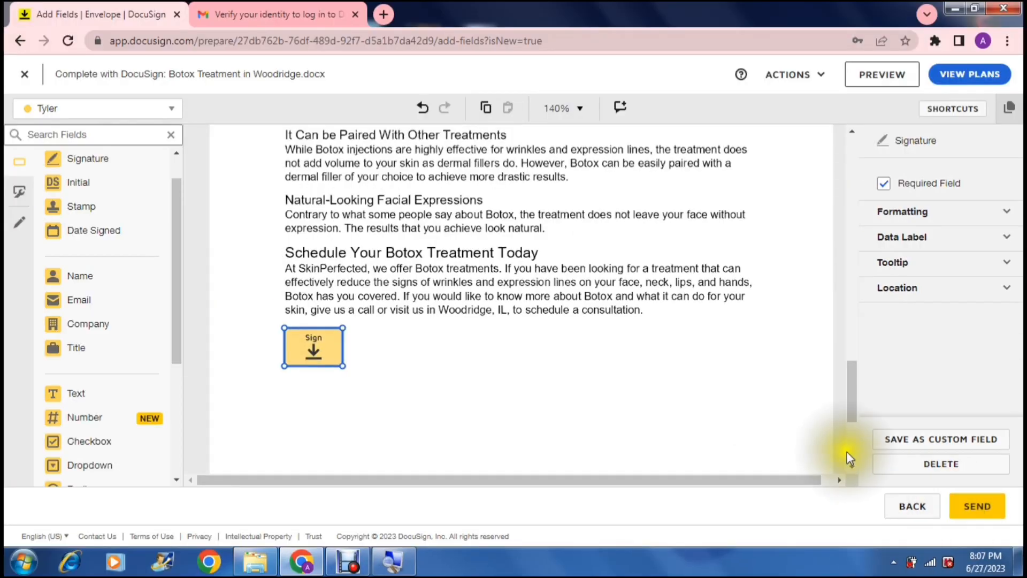
Close the envelope, discarding its changes, and look through the envelope folders on the Manage page.
click(24, 75)
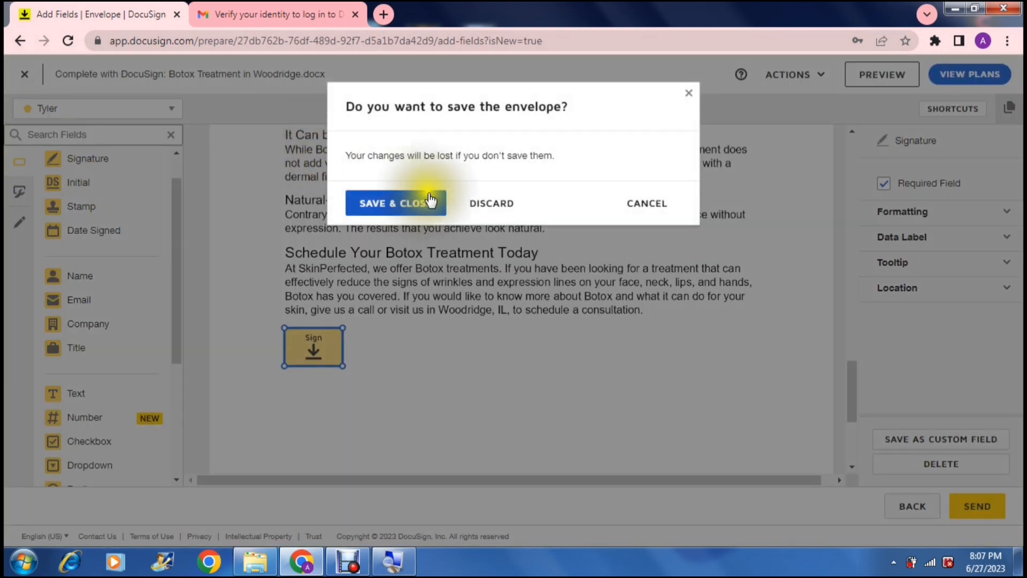
click(471, 203)
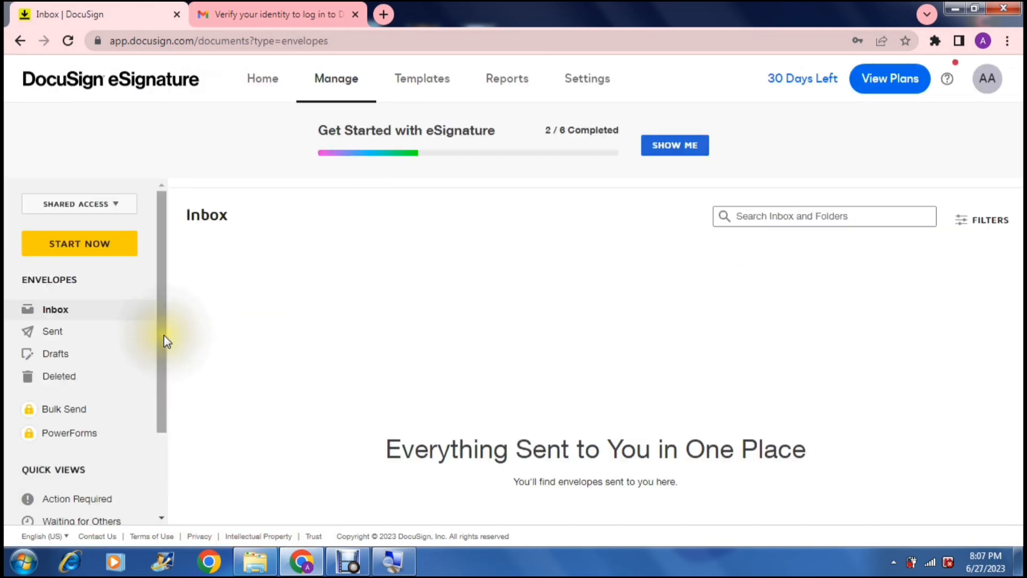
drag(161, 330, 163, 379)
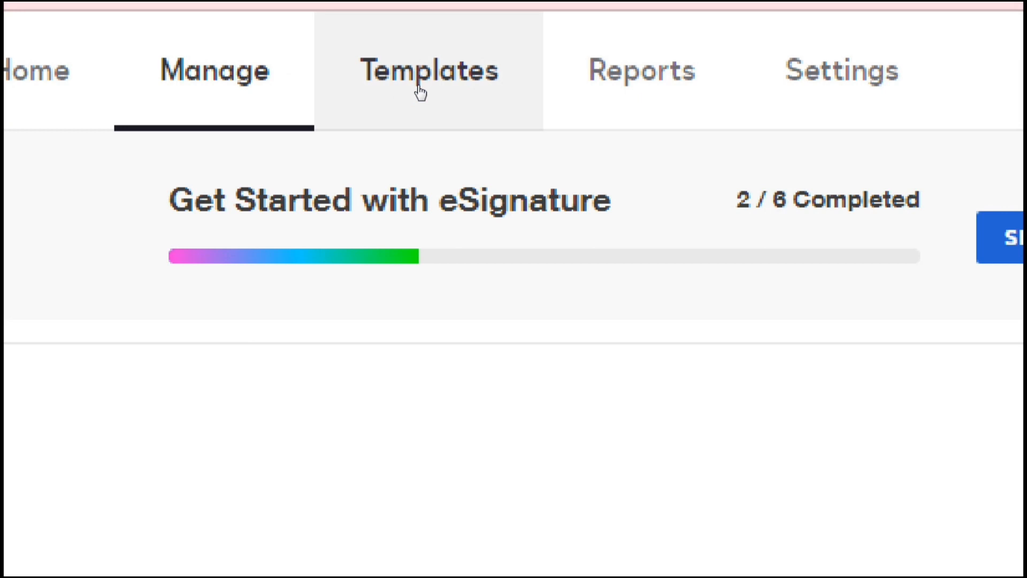
Create a new template and enter Name as the template name, leaving the description blank.
click(421, 93)
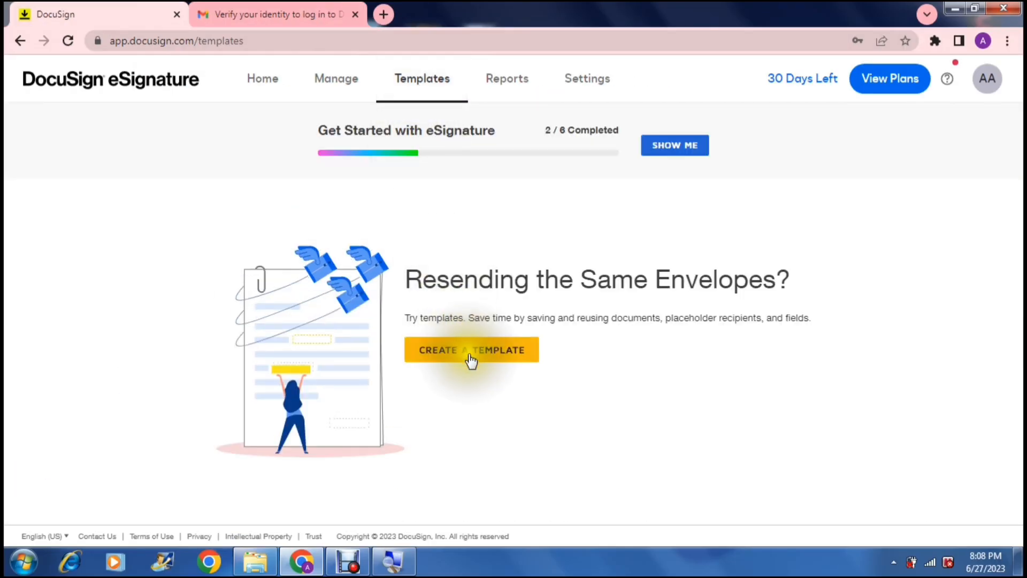
click(470, 355)
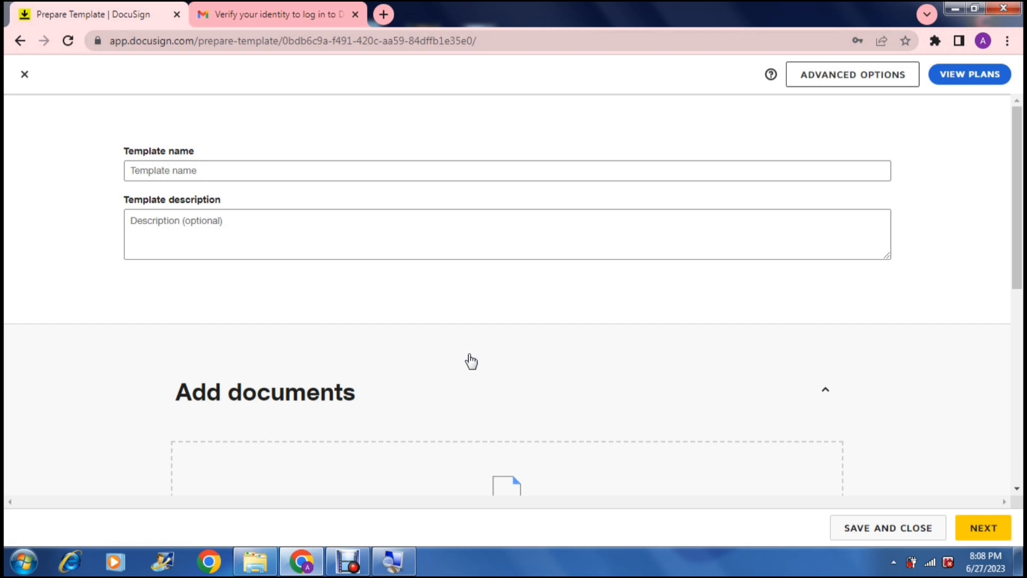
click(276, 172)
text(Nam)
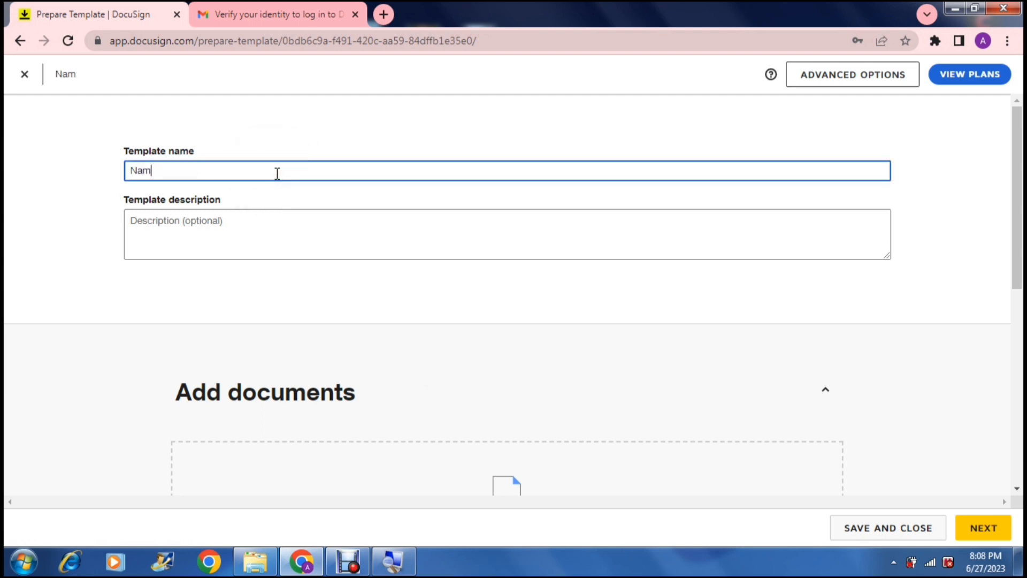
text(re)
click(244, 230)
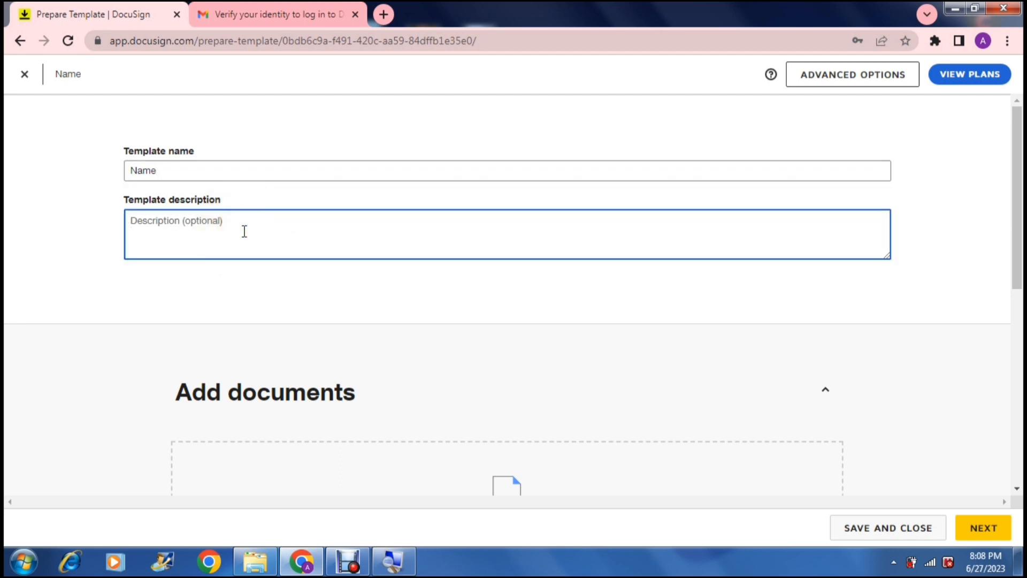
click(973, 160)
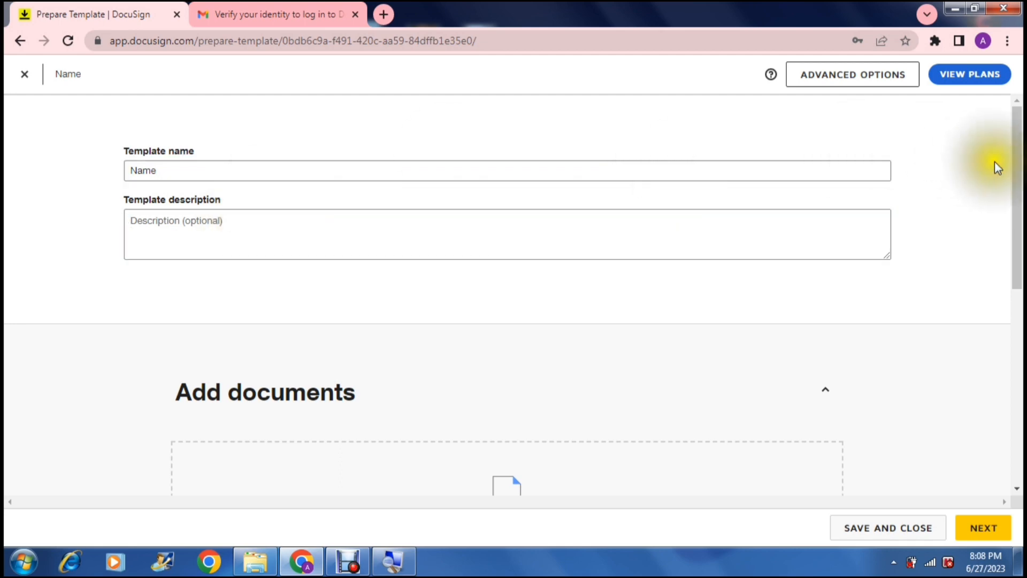
Expand the template's Add recipients section and review its Role, Name and Email fields.
drag(1016, 170, 1016, 368)
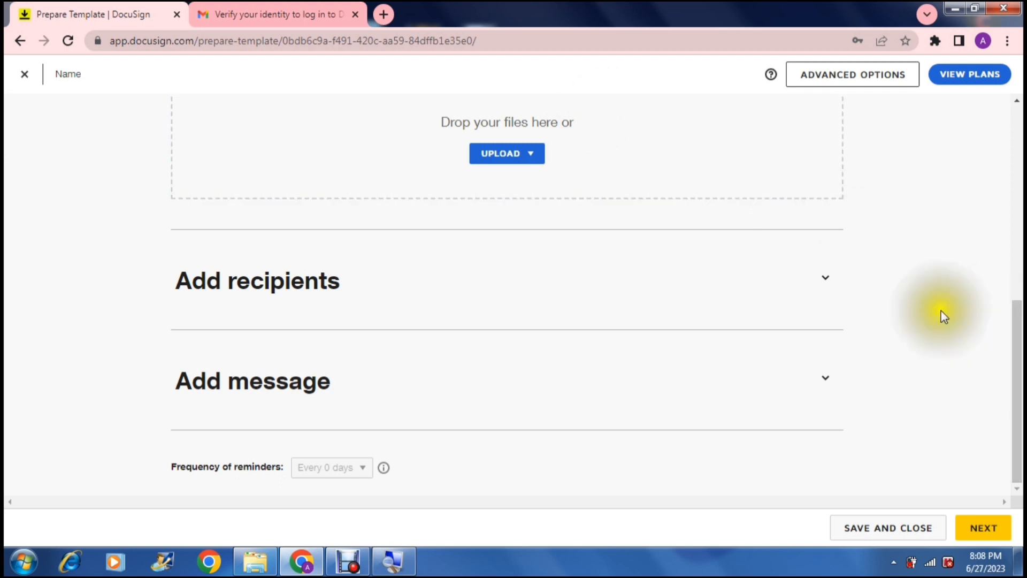
click(827, 283)
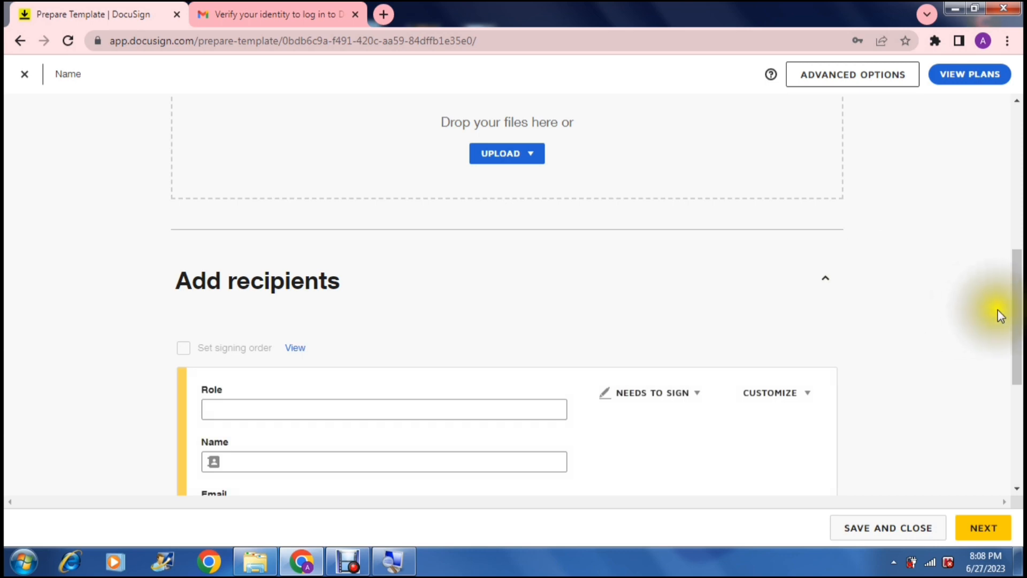
drag(1015, 310, 1017, 375)
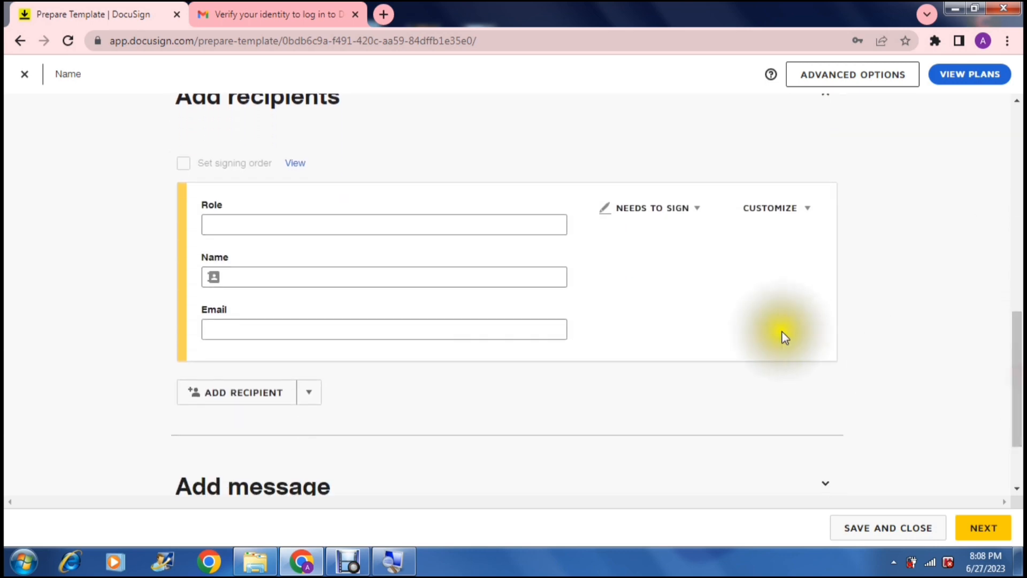
click(296, 224)
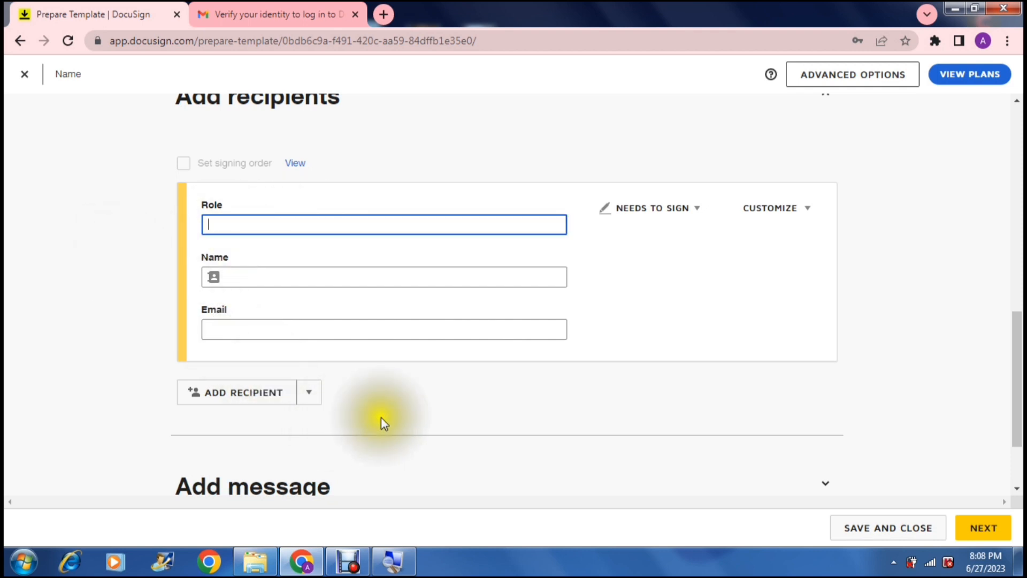
drag(1017, 412, 1018, 448)
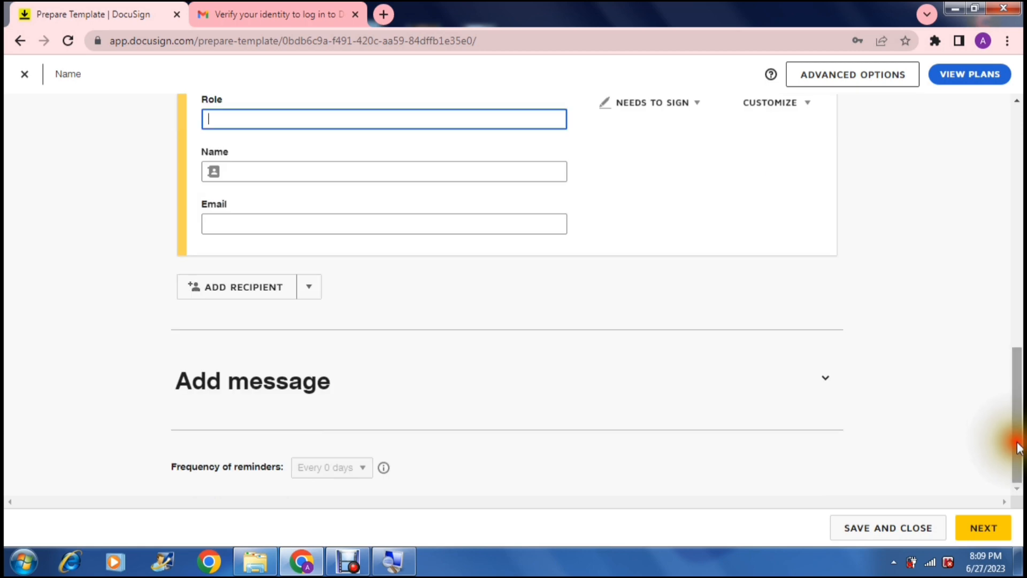
Expand the template's Add message section and review the Email Subject and Email Message fields.
click(826, 378)
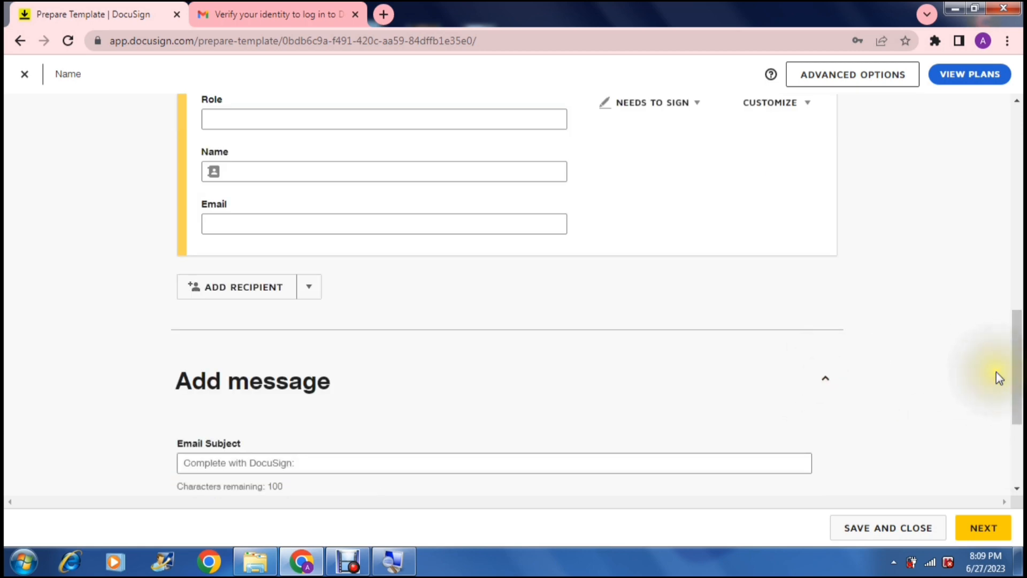
drag(1013, 374, 1019, 439)
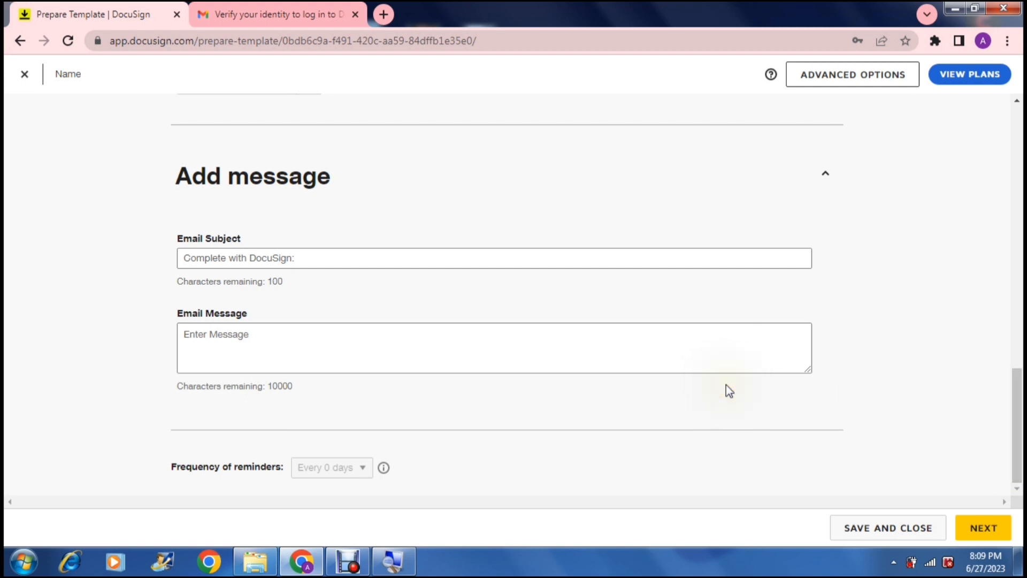
click(1018, 418)
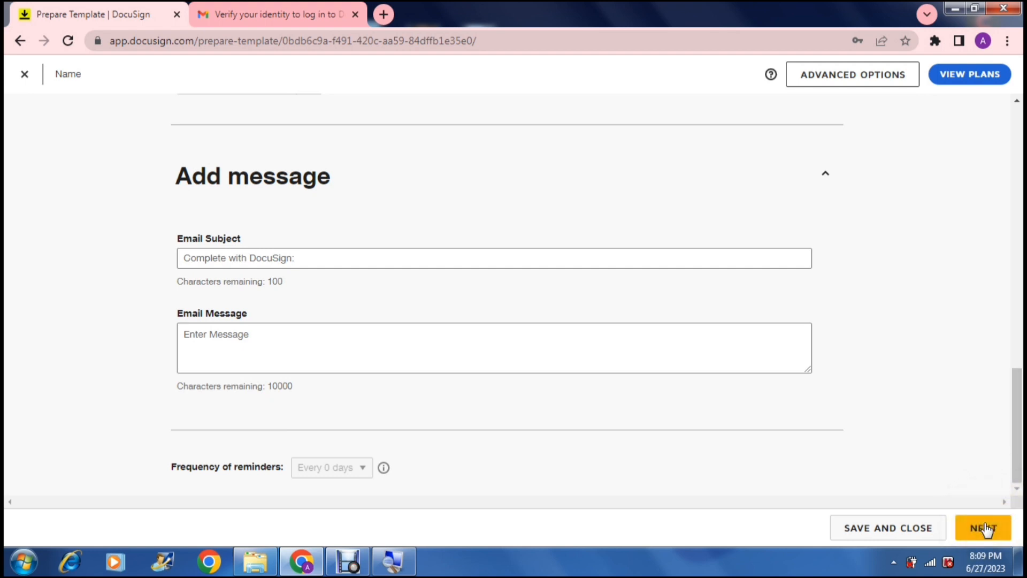
Continue to the template's Add Fields page and look over the list of standard fields.
click(969, 528)
click(970, 529)
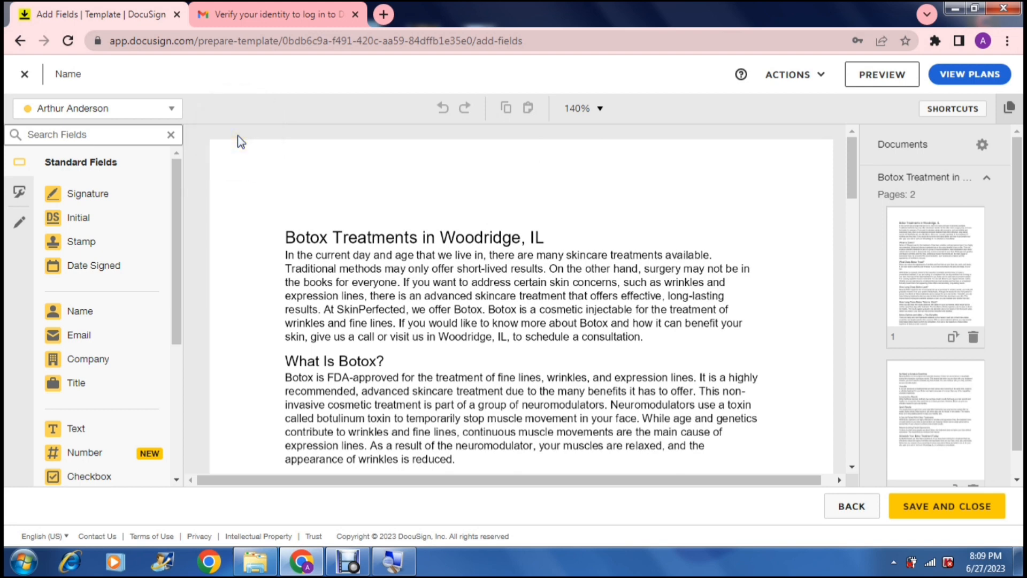
click(176, 205)
mouse_move(175, 200)
mouse_down()
mouse_move(172, 363)
mouse_move(181, 170)
mouse_up()
Close the template and discard its changes.
click(24, 76)
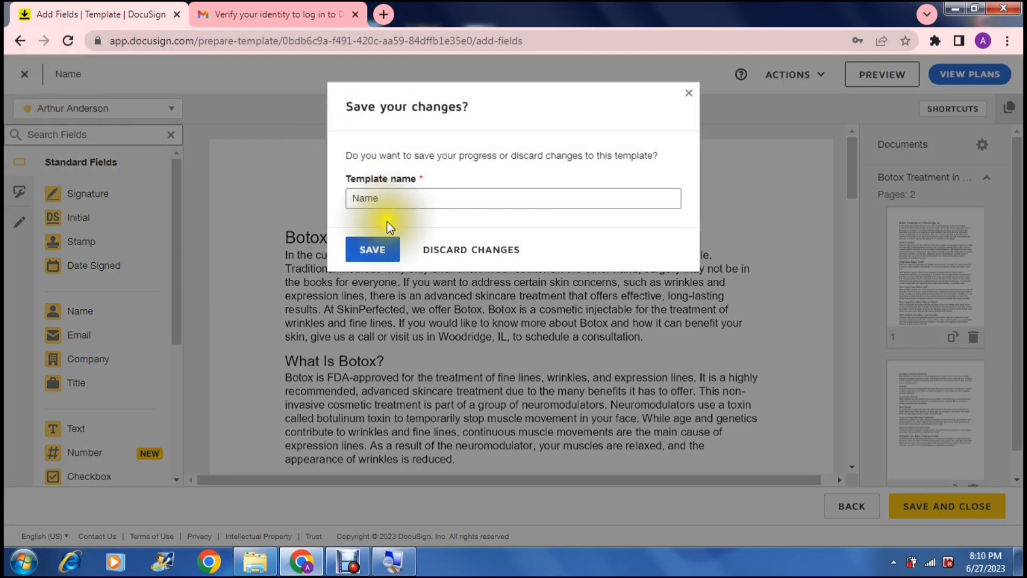
click(437, 249)
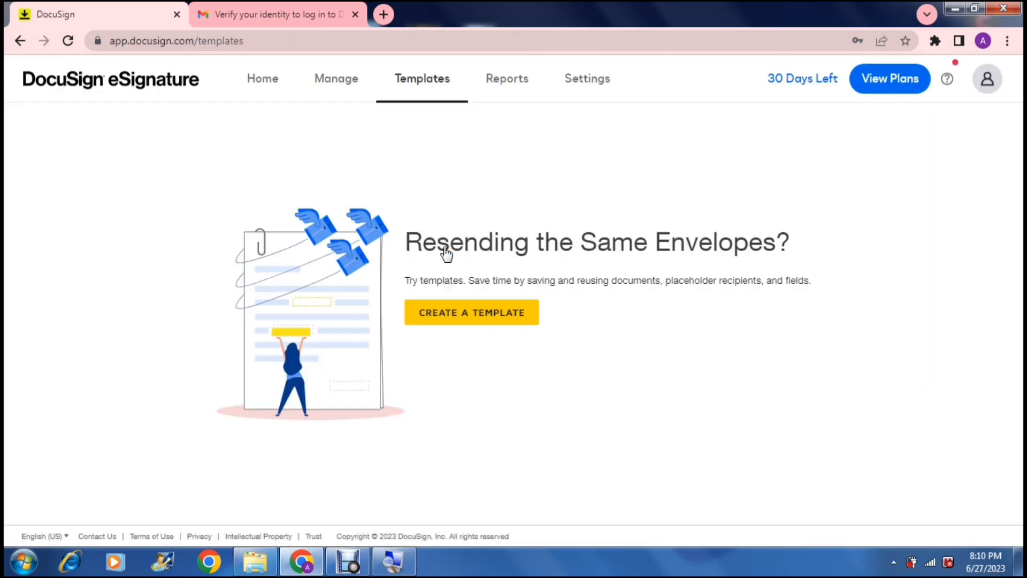